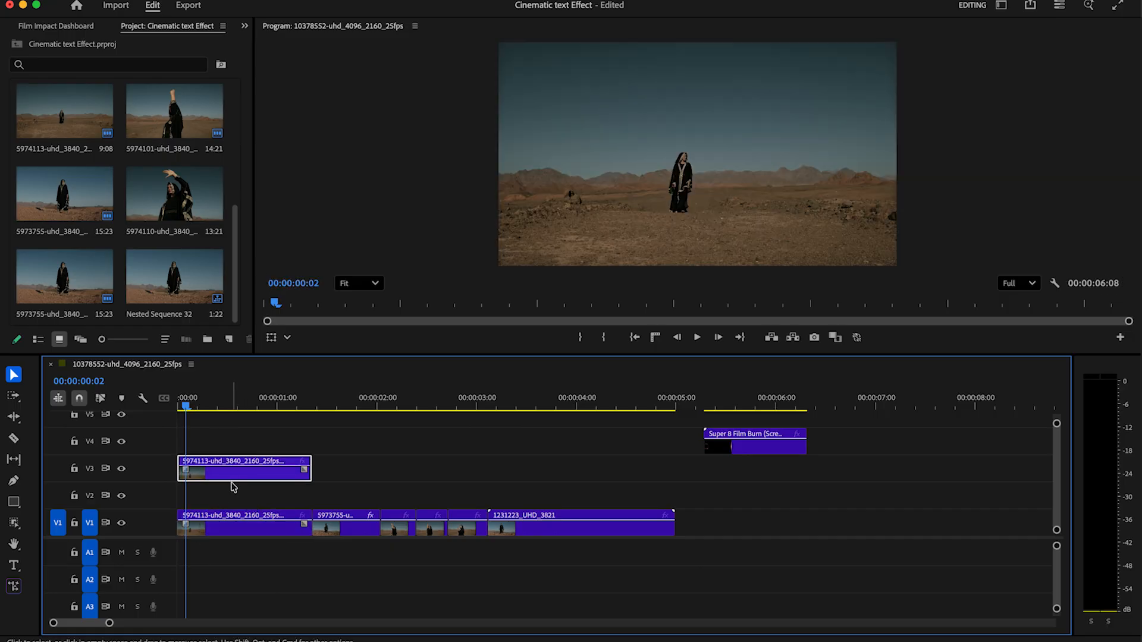
# Draw an Object Mask around the walking woman and show it in a widened Effect Controls panel
pyautogui.click(16, 524)
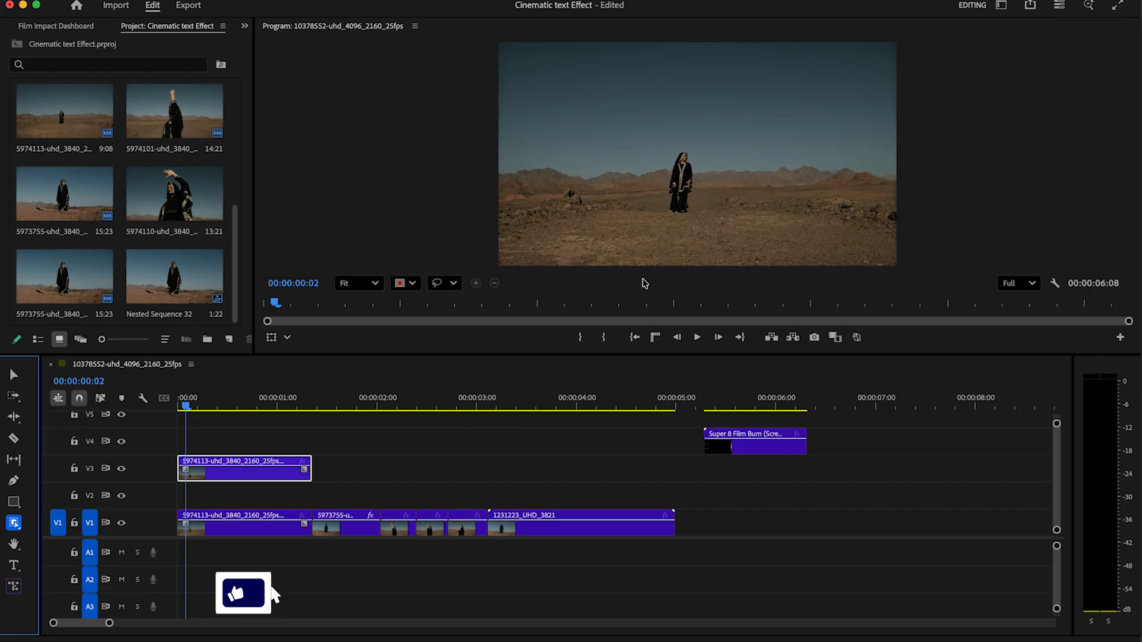
pyautogui.click(684, 181)
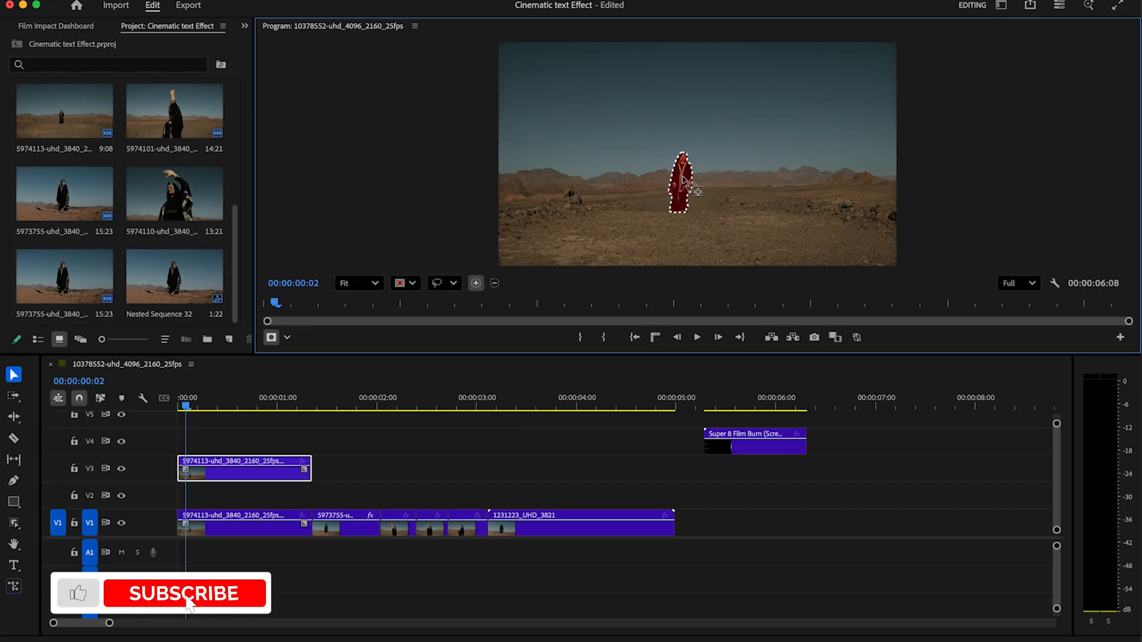
pyautogui.click(244, 26)
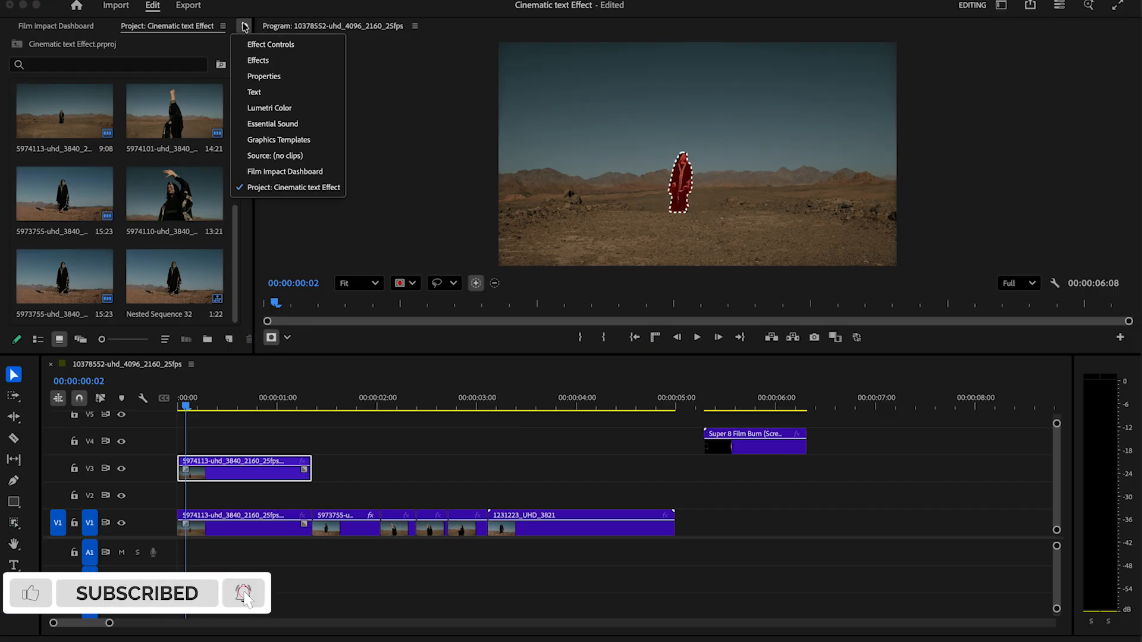
pyautogui.click(262, 43)
pyautogui.moveTo(254, 158); pyautogui.dragTo(371, 164)
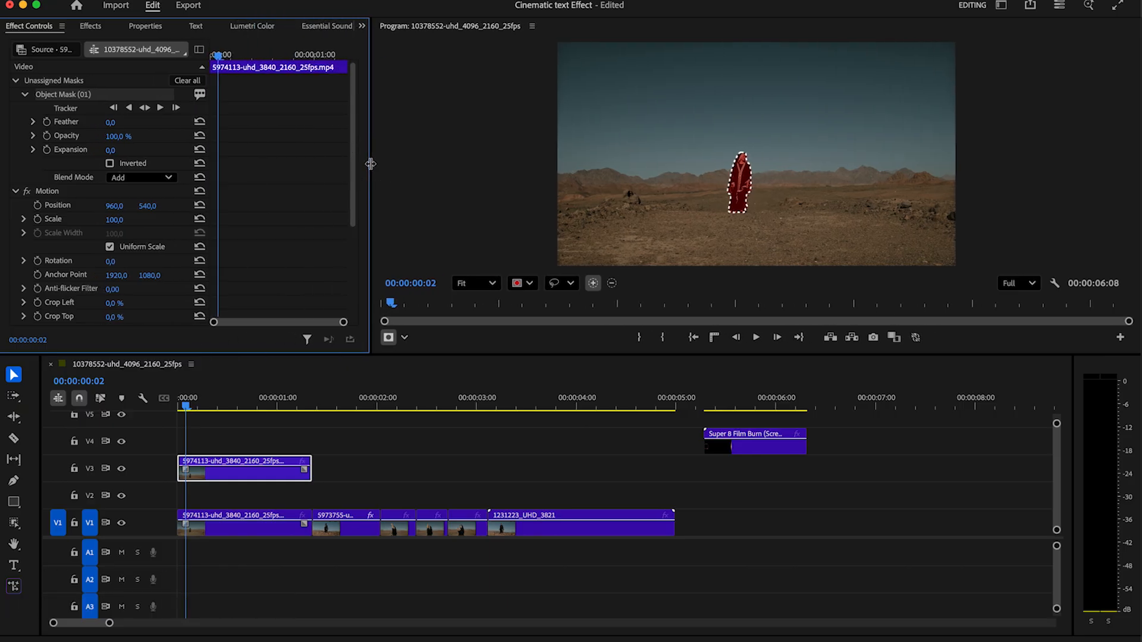
# Track the woman's mask forward and backward, then move Object Mask (01) under Opacity
pyautogui.click(146, 108)
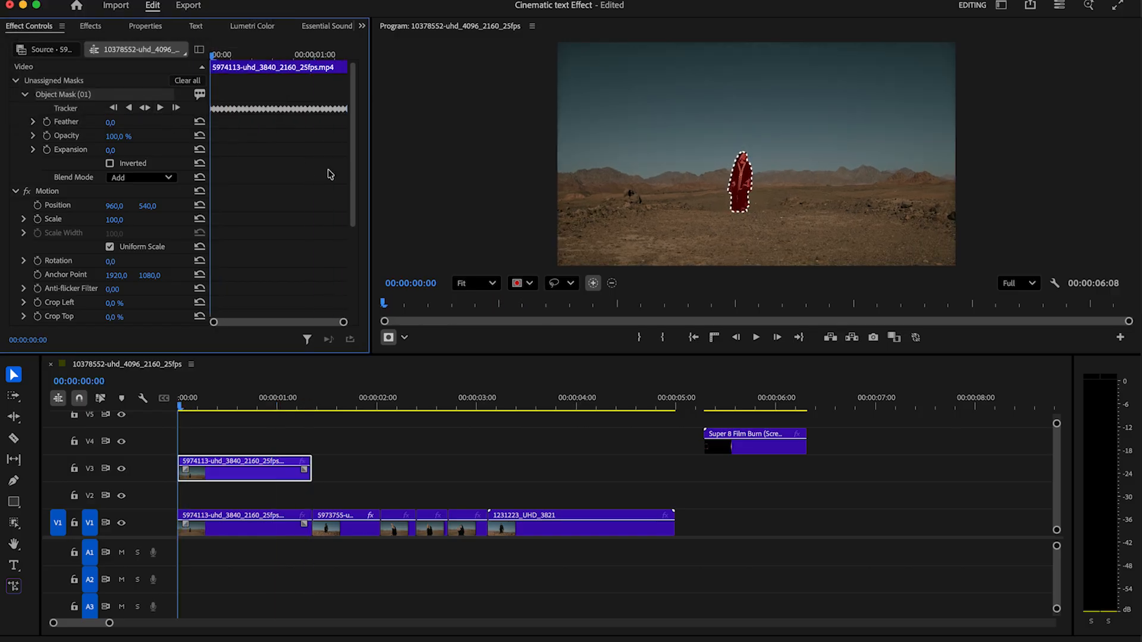
pyautogui.moveTo(89, 97); pyautogui.dragTo(57, 249)
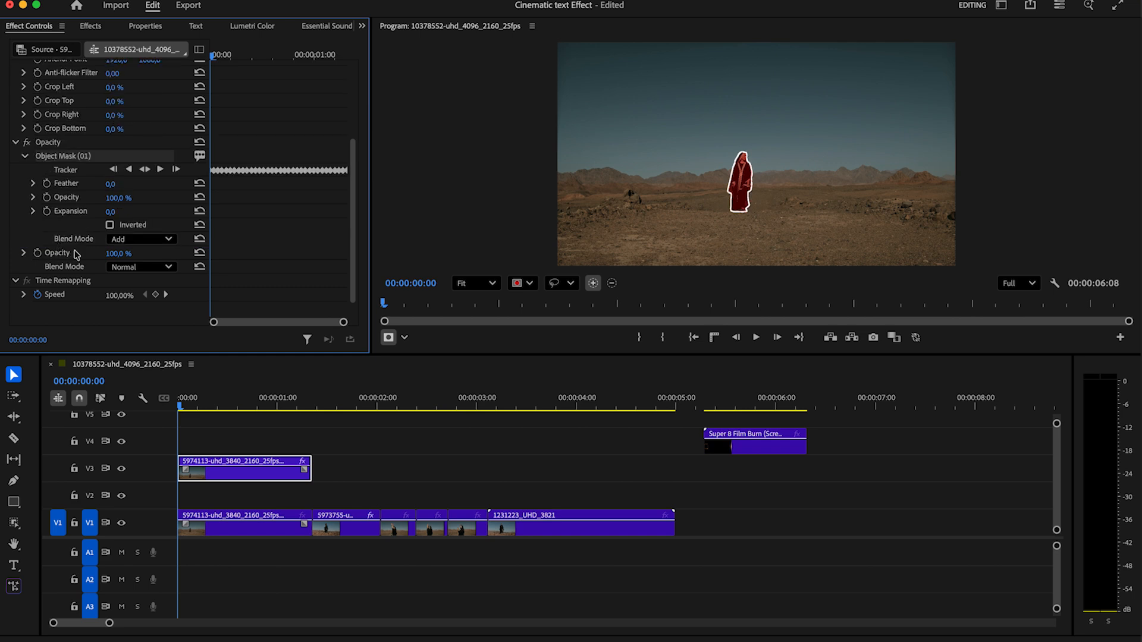
pyautogui.click(272, 495)
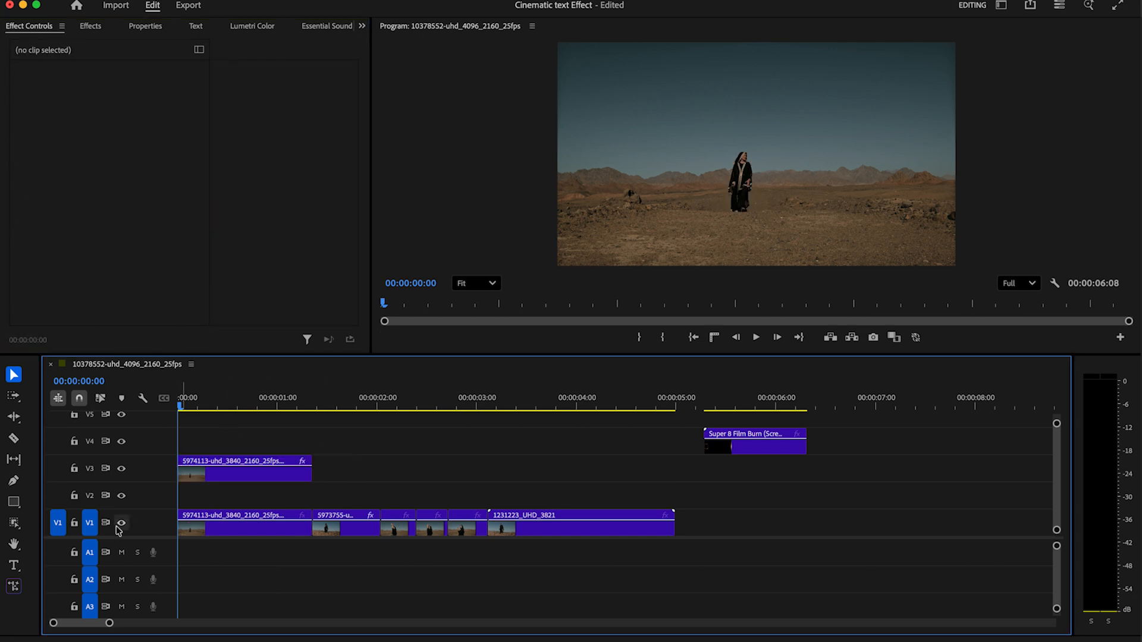
# Create a 'DESERT WALK' text title, move it to V2 and trim it to the V3 clip's length
pyautogui.click(14, 566)
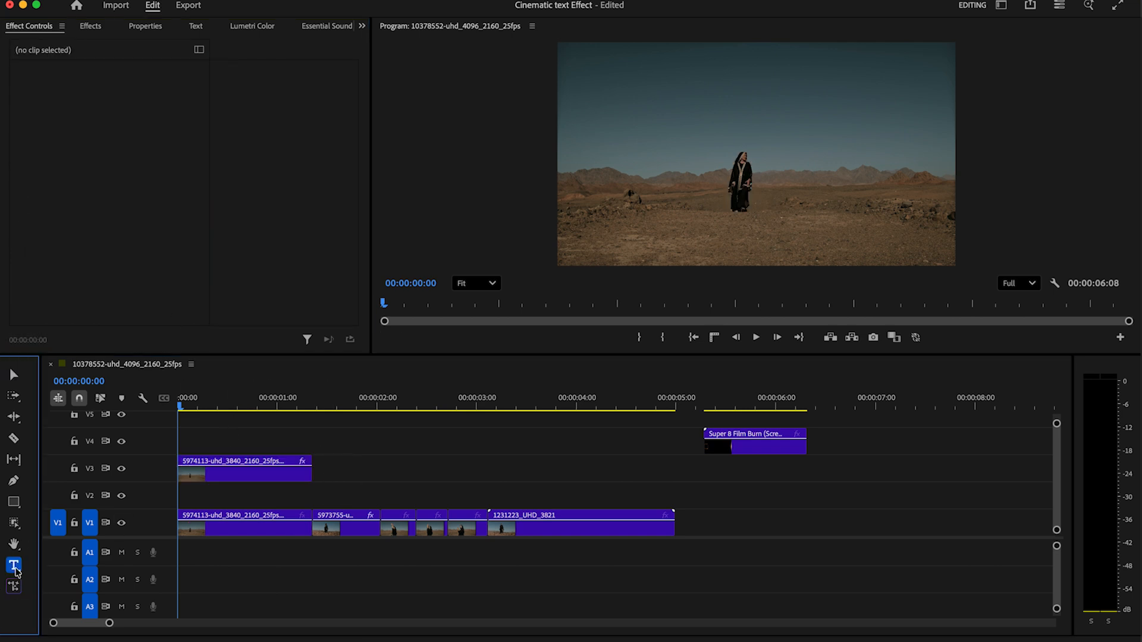
pyautogui.click(689, 174)
pyautogui.write('DESERT WALK')
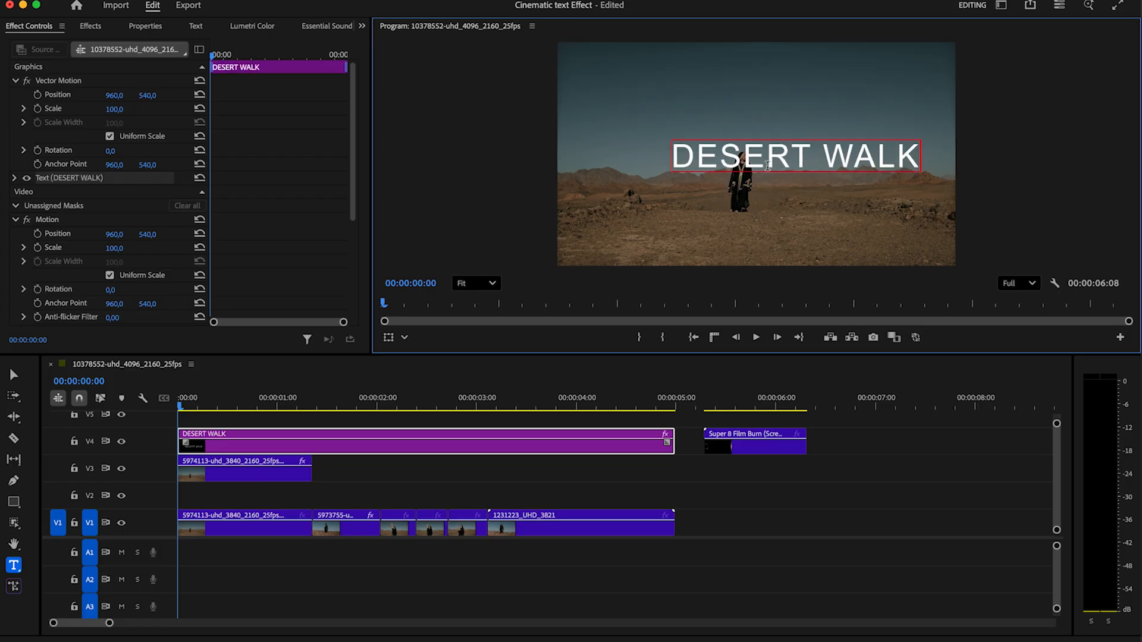
pyautogui.moveTo(372, 450); pyautogui.dragTo(360, 496)
pyautogui.moveTo(672, 502); pyautogui.dragTo(311, 502)
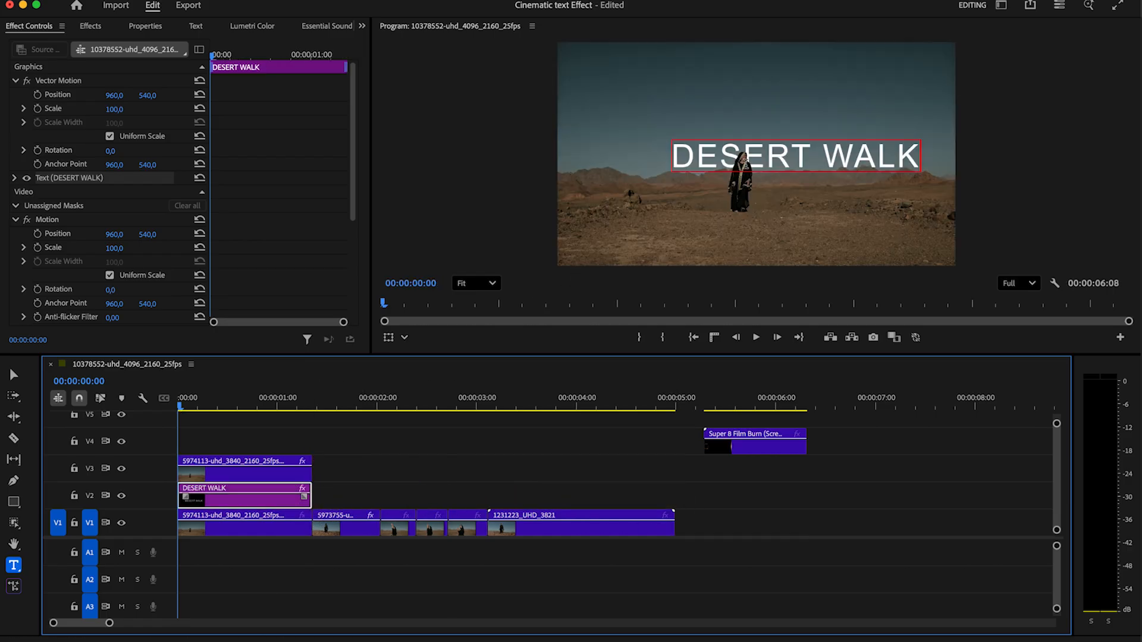
# Set the DESERT WALK text to Avenir Light, size 143, with tighter tracking
pyautogui.click(153, 27)
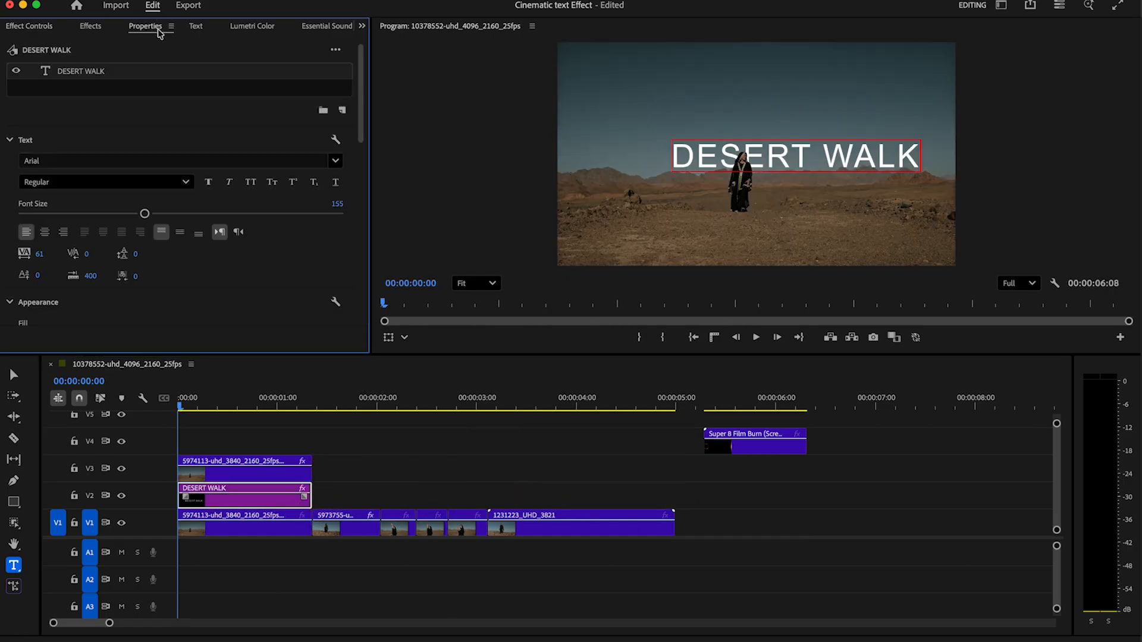
pyautogui.moveTo(108, 624); pyautogui.dragTo(71, 624)
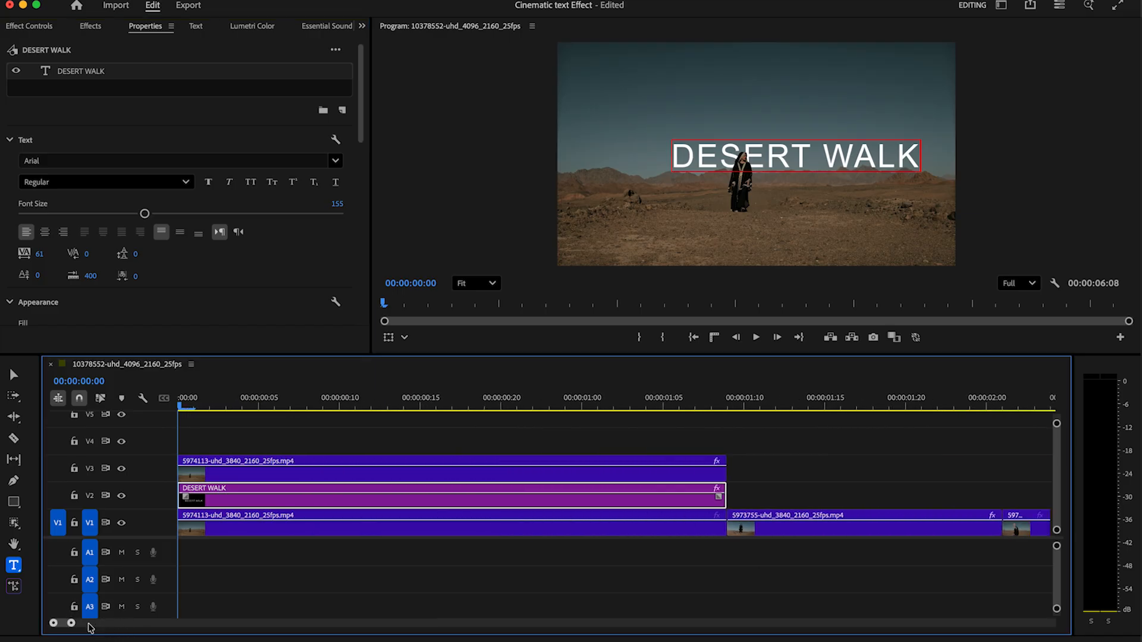
pyautogui.doubleClick(100, 71)
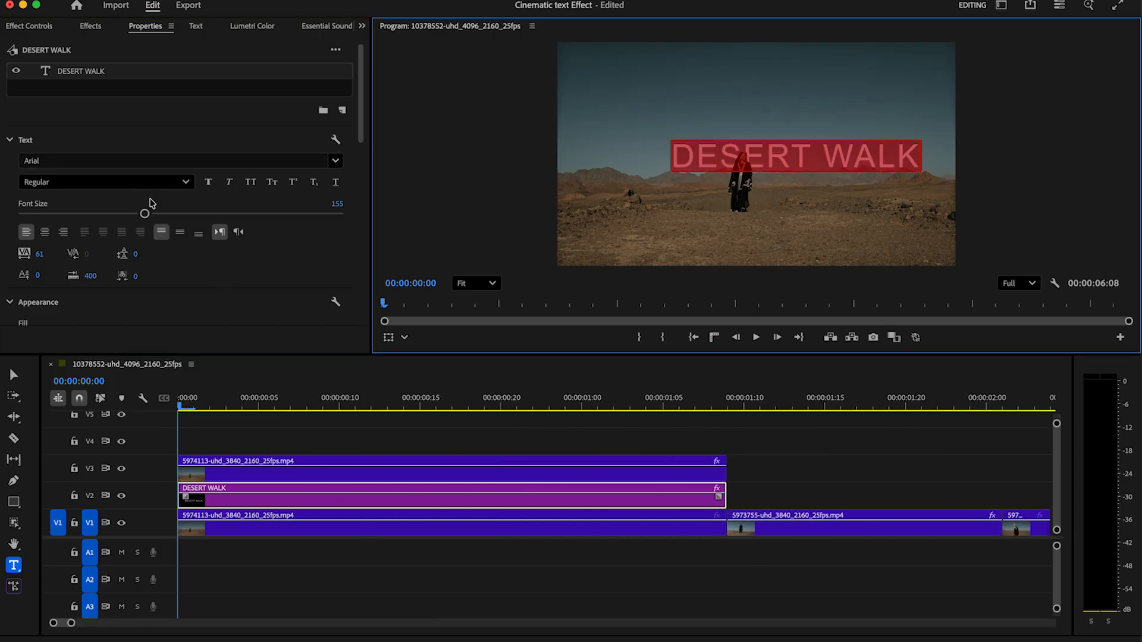
pyautogui.click(335, 161)
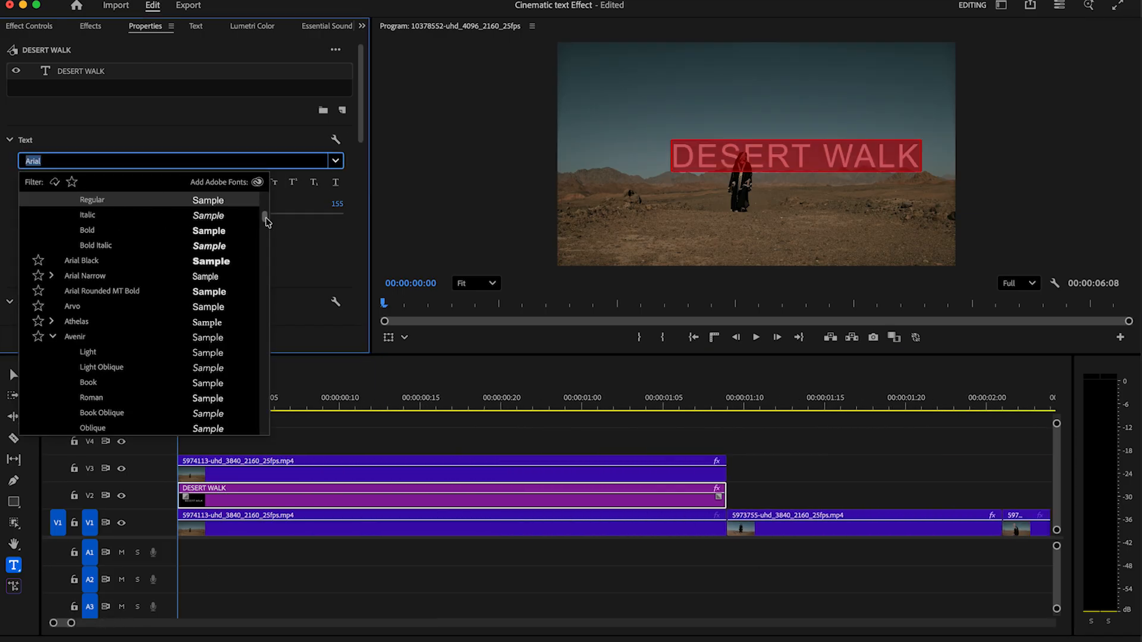
pyautogui.scroll(-3, 267, 222)
pyautogui.click(113, 205)
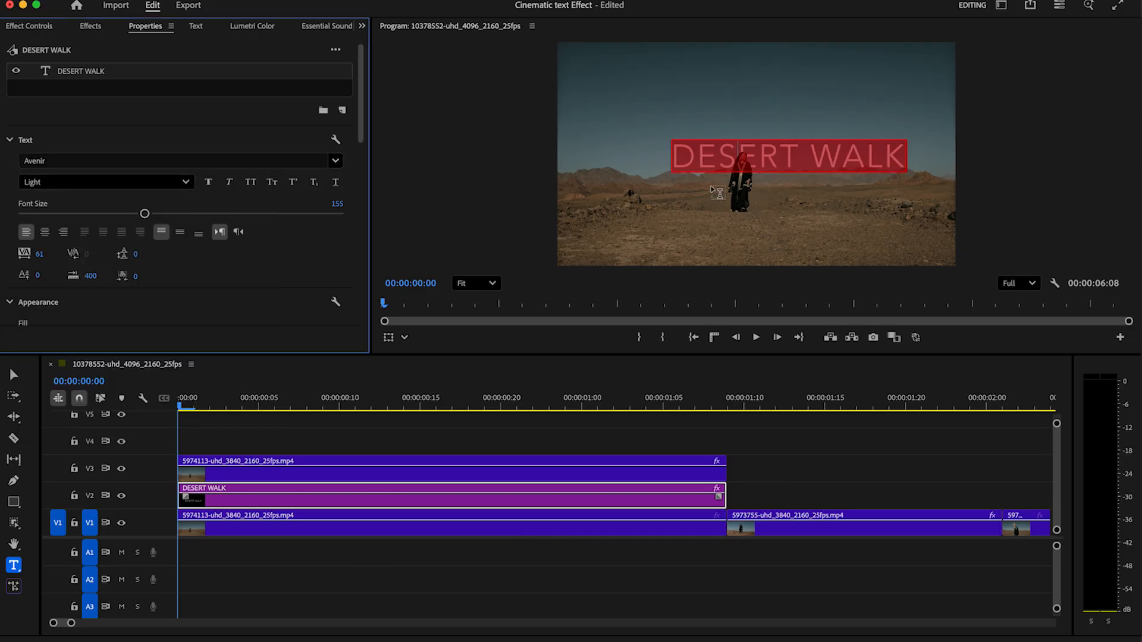
pyautogui.moveTo(144, 215); pyautogui.dragTo(136, 218)
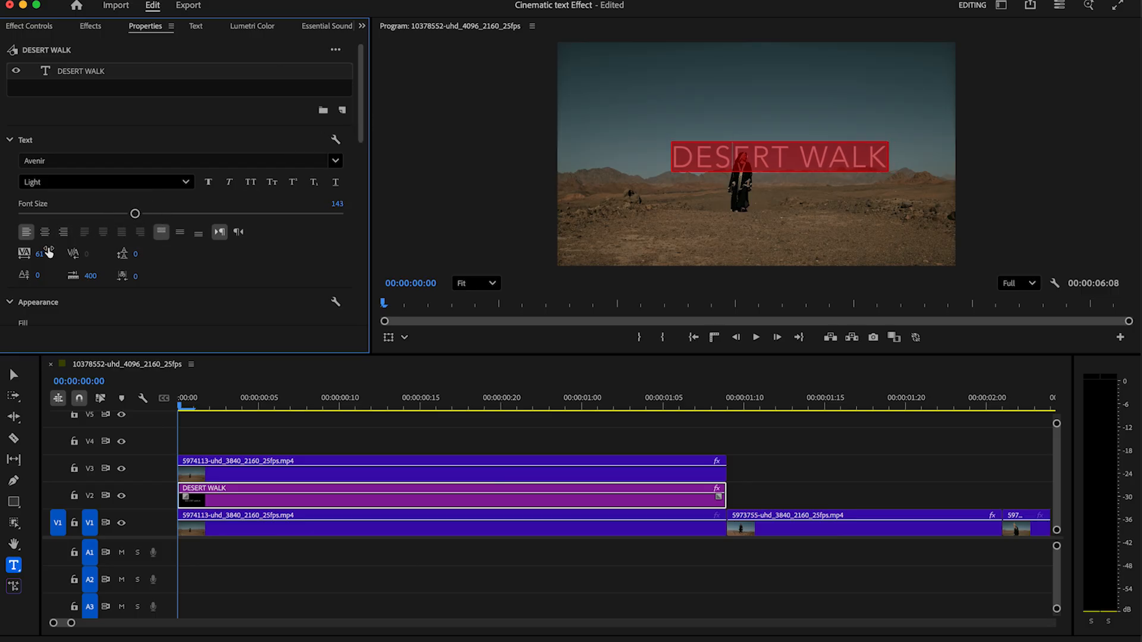
pyautogui.moveTo(41, 254); pyautogui.dragTo(52, 252)
# Centre the title horizontally, fine-tune its size, and return to the Selection tool
pyautogui.moveTo(359, 127); pyautogui.dragTo(353, 244)
pyautogui.click(179, 259)
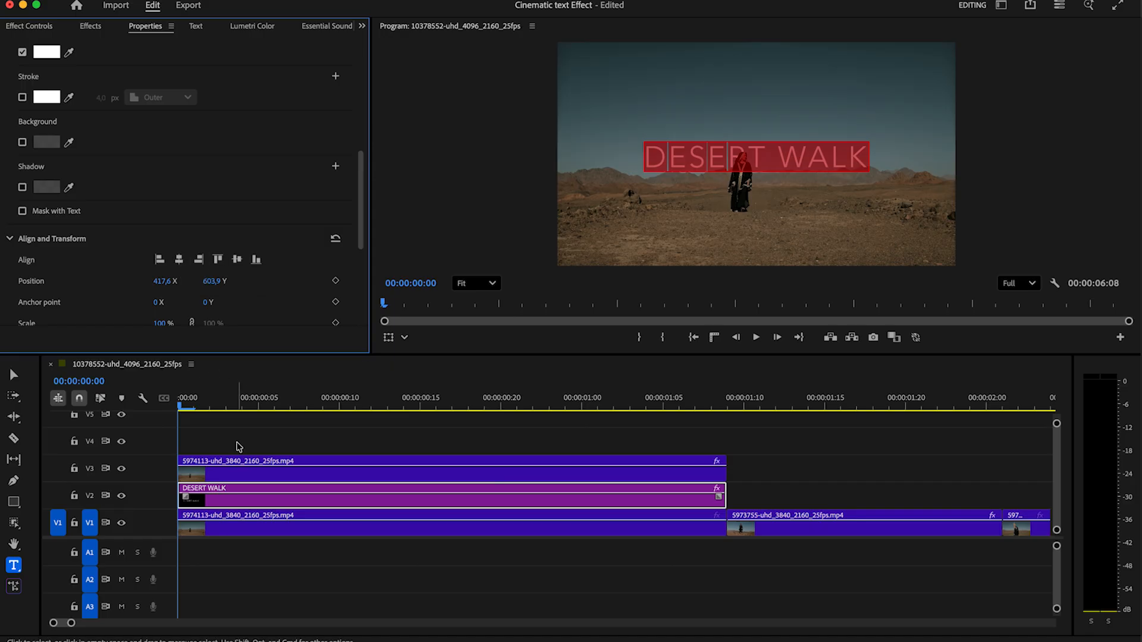
pyautogui.moveTo(359, 229); pyautogui.dragTo(368, 149)
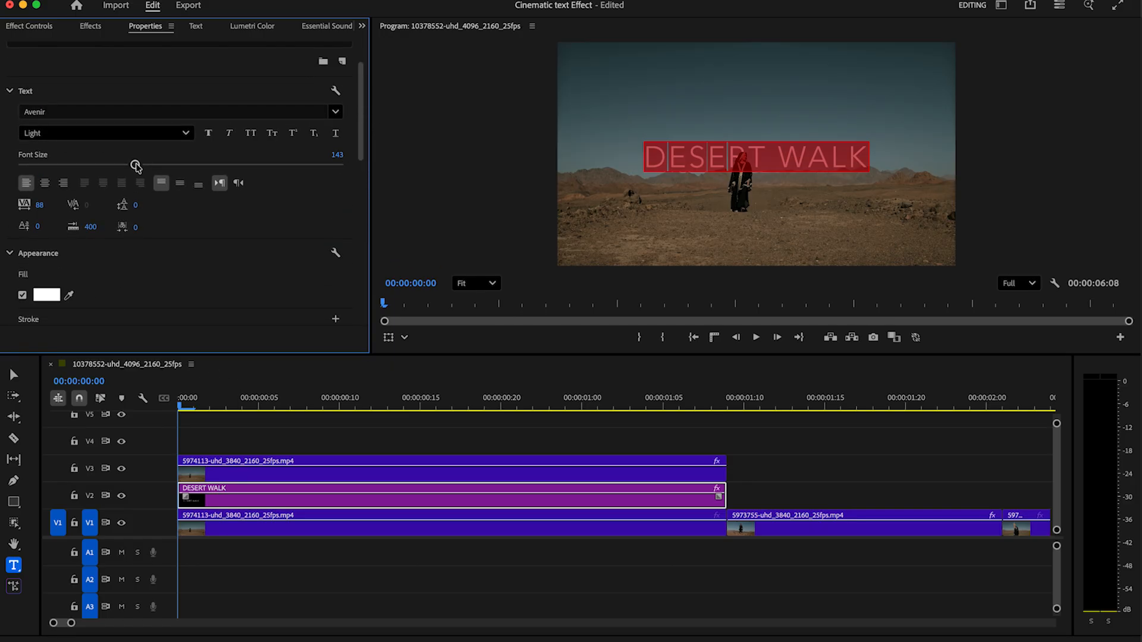
pyautogui.moveTo(136, 165); pyautogui.dragTo(135, 164)
pyautogui.moveTo(359, 155); pyautogui.dragTo(355, 276)
pyautogui.click(178, 164)
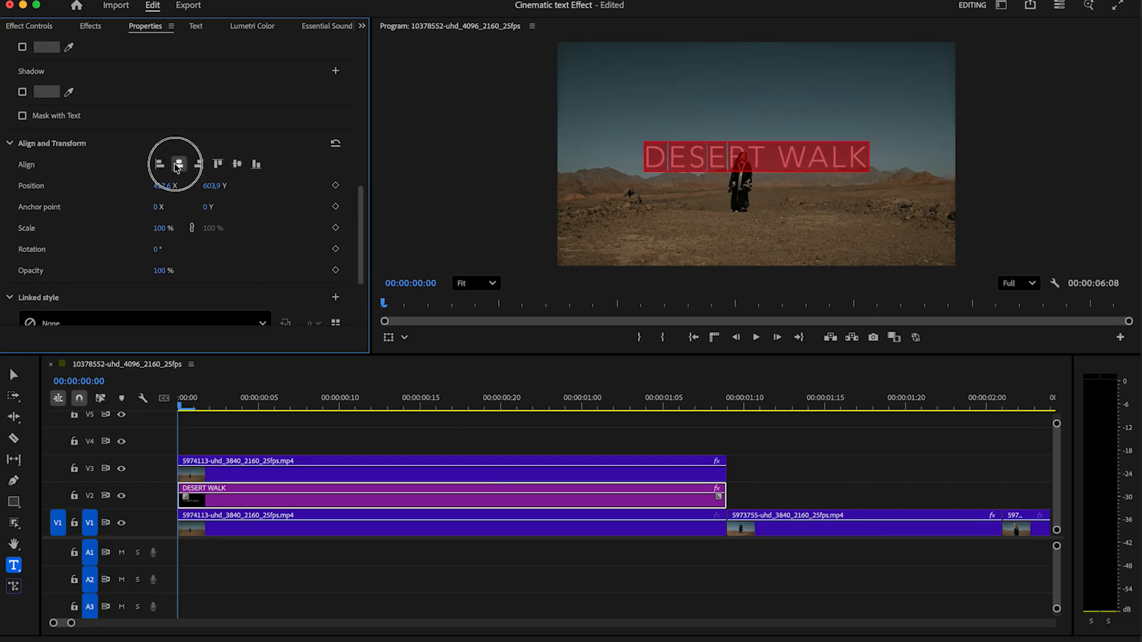
pyautogui.click(14, 374)
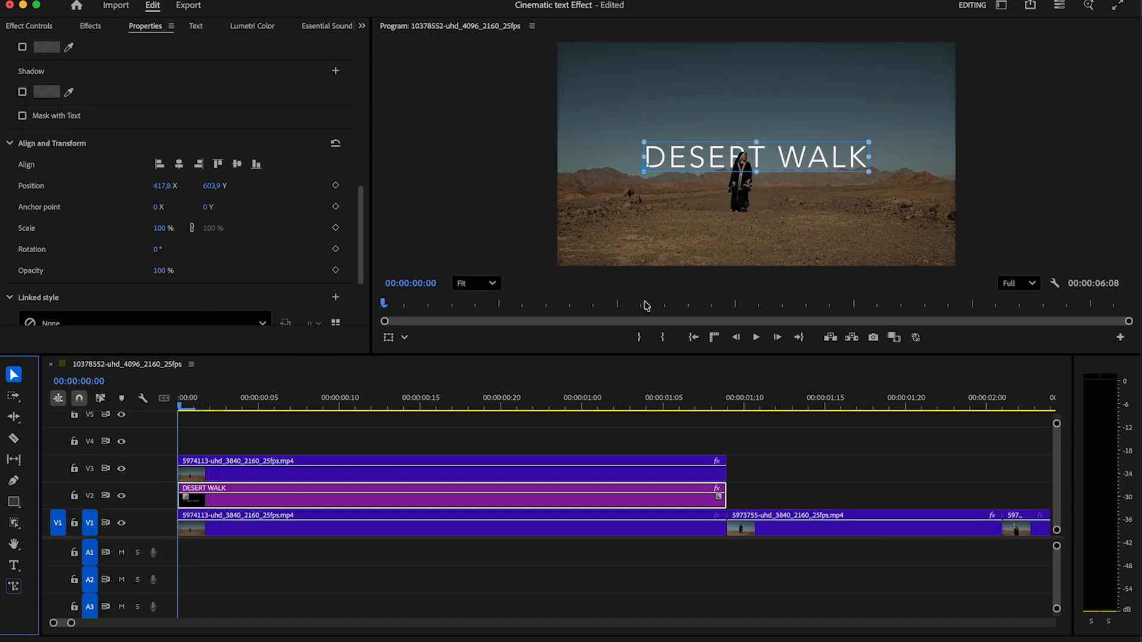
pyautogui.click(565, 443)
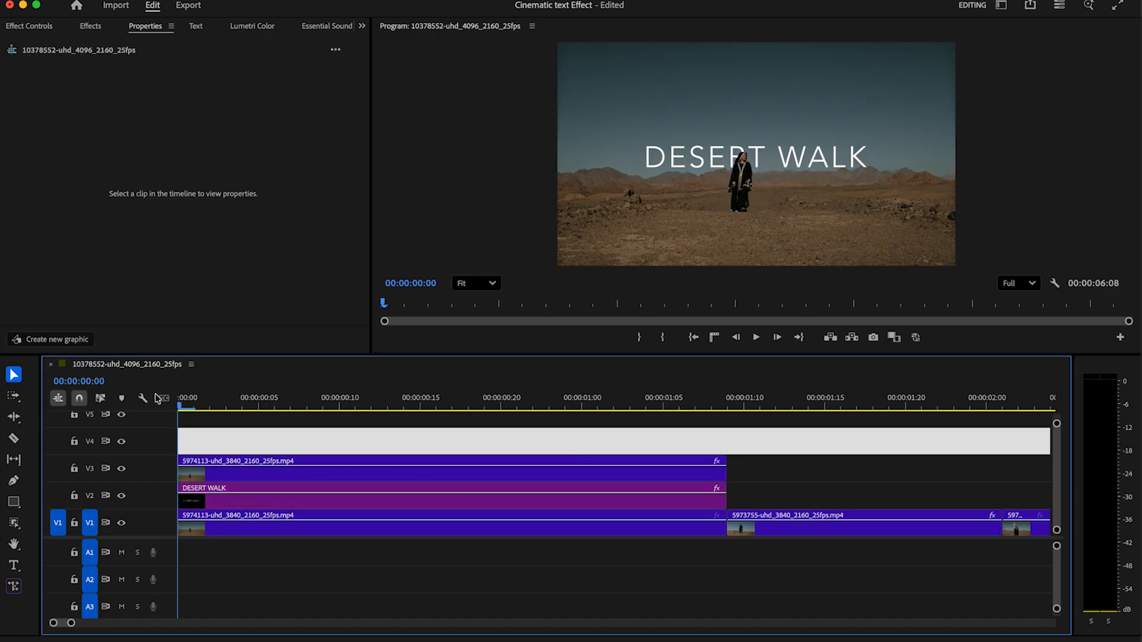
# Razor the V2 title clip into two-frame pieces along its length, then return to the start
pyautogui.press('space')
pyautogui.press('c')
pyautogui.click(218, 500)
pyautogui.click(246, 503)
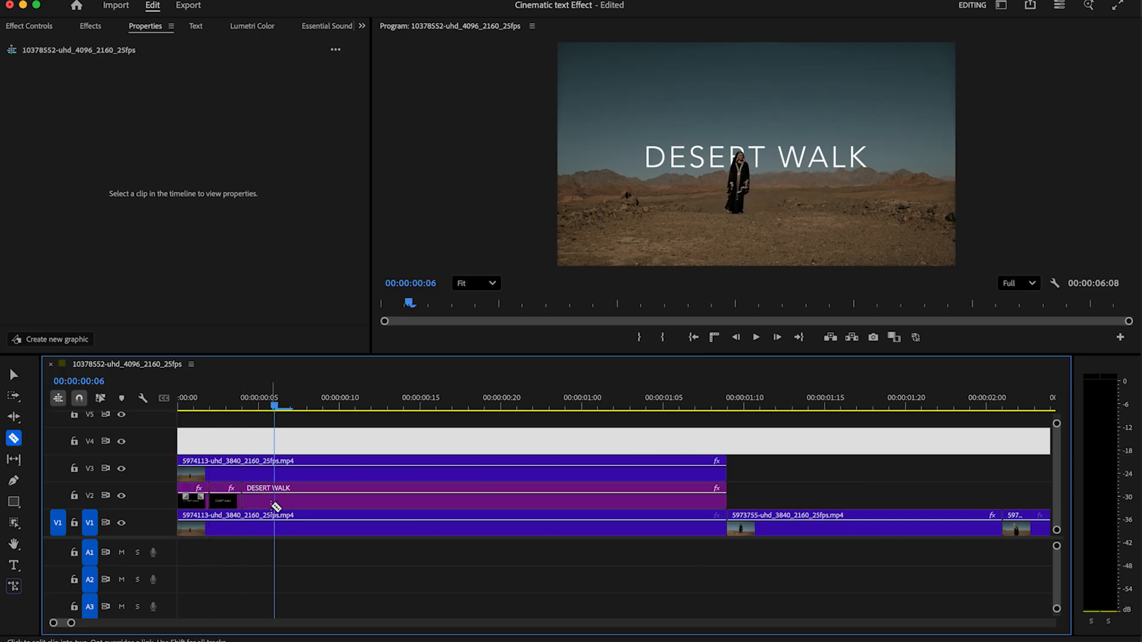
pyautogui.press('Right')
pyautogui.press('Right')
pyautogui.press('Right')
pyautogui.press('Right')
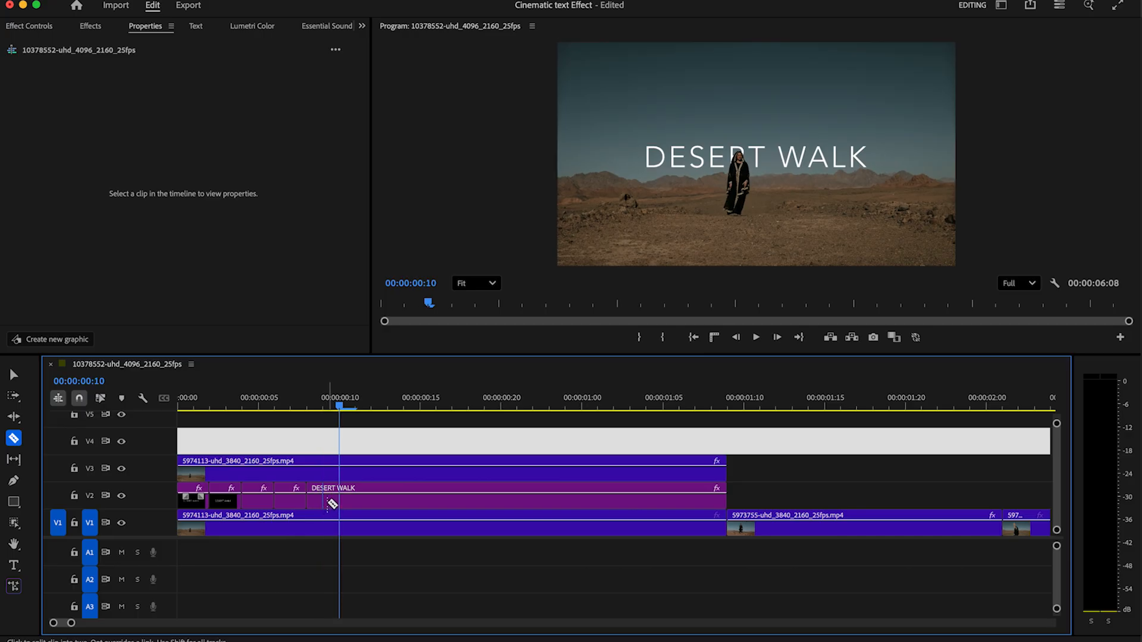
pyautogui.press('Right')
pyautogui.press('Right')
pyautogui.click(377, 502)
pyautogui.press('Right')
pyautogui.press('Right')
pyautogui.click(409, 503)
pyautogui.press('Right')
pyautogui.press('Right')
pyautogui.press('Right')
pyautogui.press('Right')
pyautogui.click(468, 503)
pyautogui.press('Right')
pyautogui.press('Right')
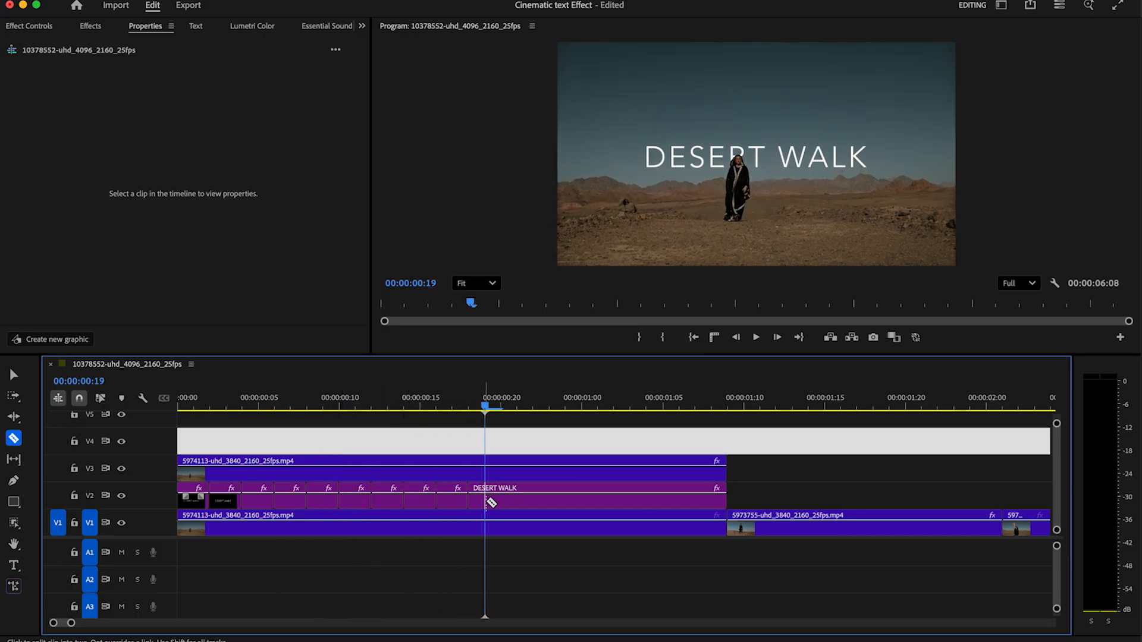
pyautogui.click(501, 502)
pyautogui.press('Right')
pyautogui.press('Right')
pyautogui.click(539, 498)
pyautogui.press('Right')
pyautogui.press('Right')
pyautogui.click(565, 495)
pyautogui.press('Right')
pyautogui.press('Right')
pyautogui.click(596, 493)
pyautogui.press('Right')
pyautogui.press('Right')
pyautogui.click(630, 497)
pyautogui.press('Right')
pyautogui.press('Right')
pyautogui.click(663, 498)
pyautogui.press('Right')
pyautogui.press('Right')
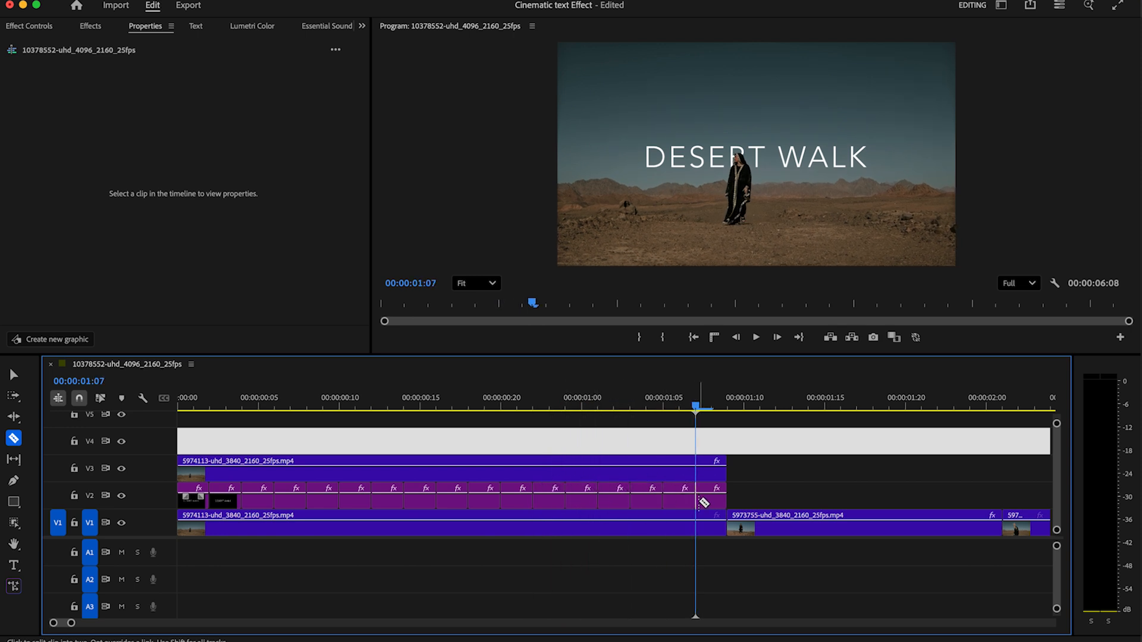
pyautogui.press('v')
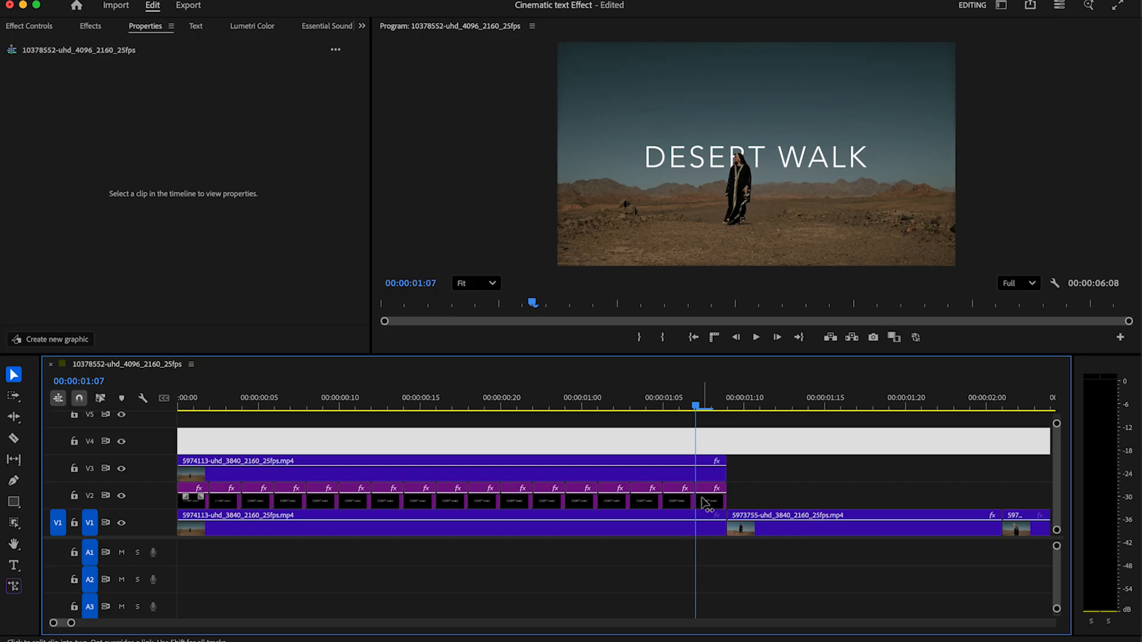
pyautogui.click(196, 399)
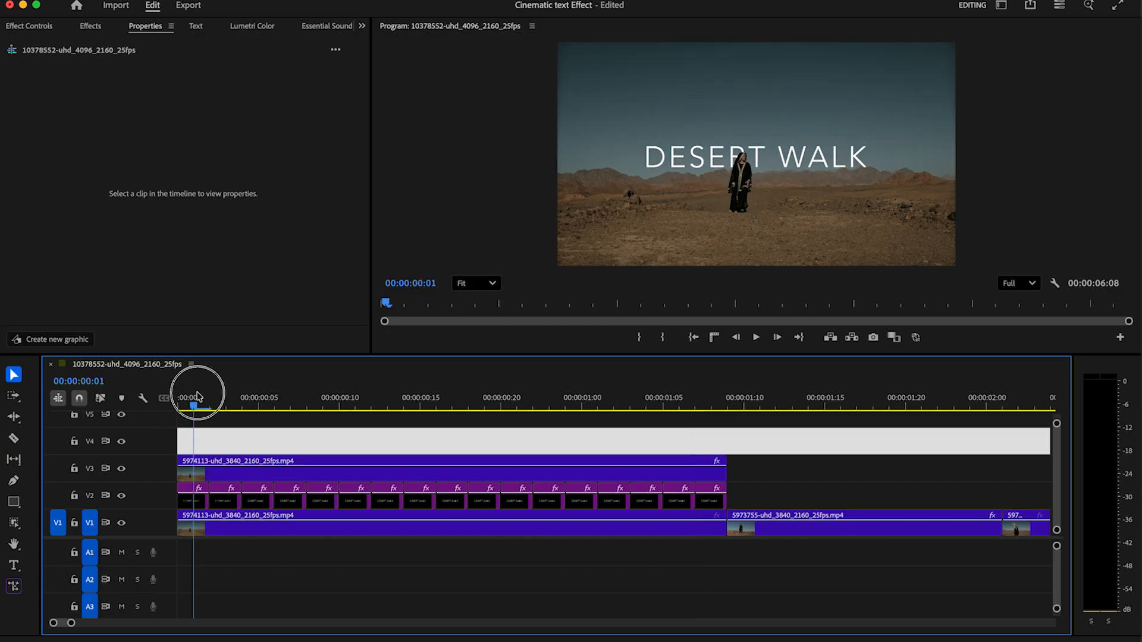
# Give the second title piece the Cinematografica font, found by searching 'cine'
pyautogui.click(192, 497)
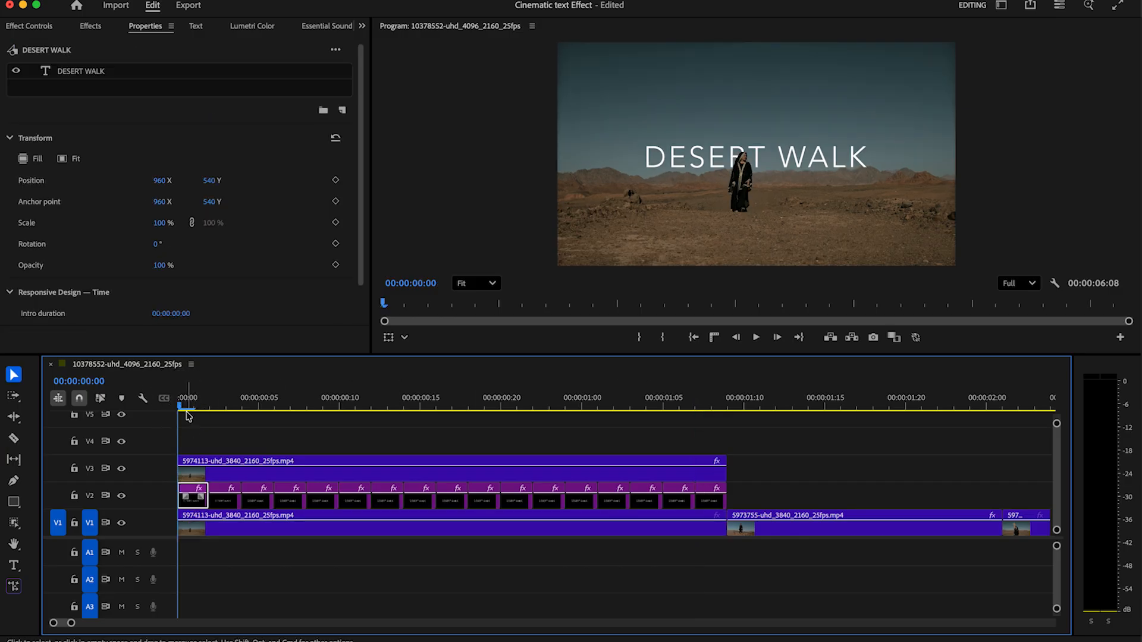
pyautogui.moveTo(186, 406); pyautogui.dragTo(227, 406)
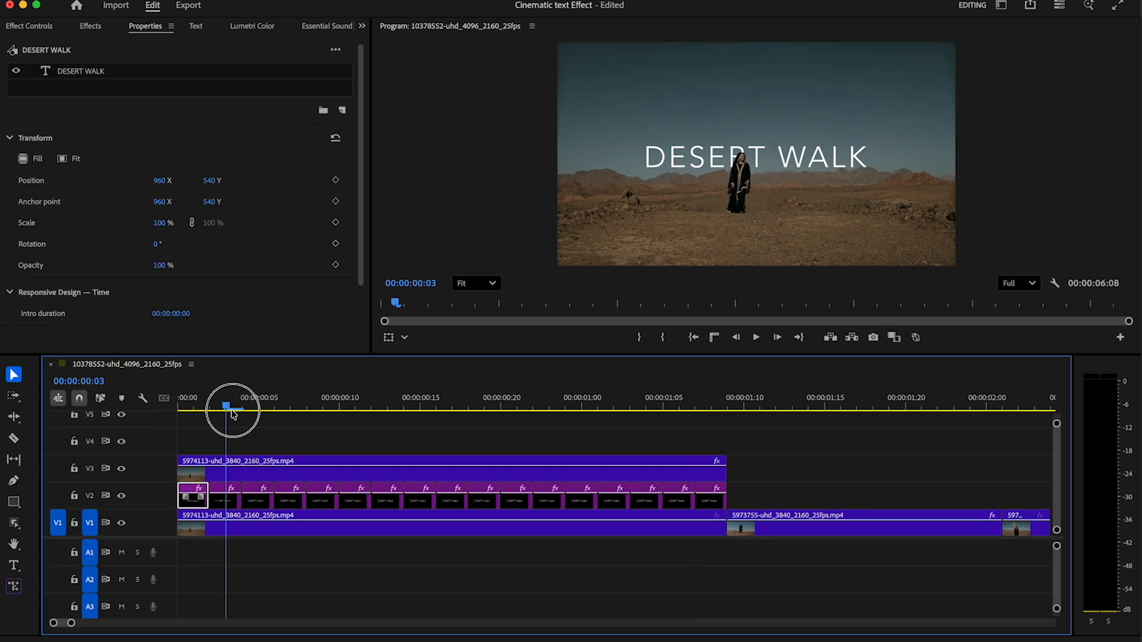
pyautogui.click(228, 504)
pyautogui.click(82, 72)
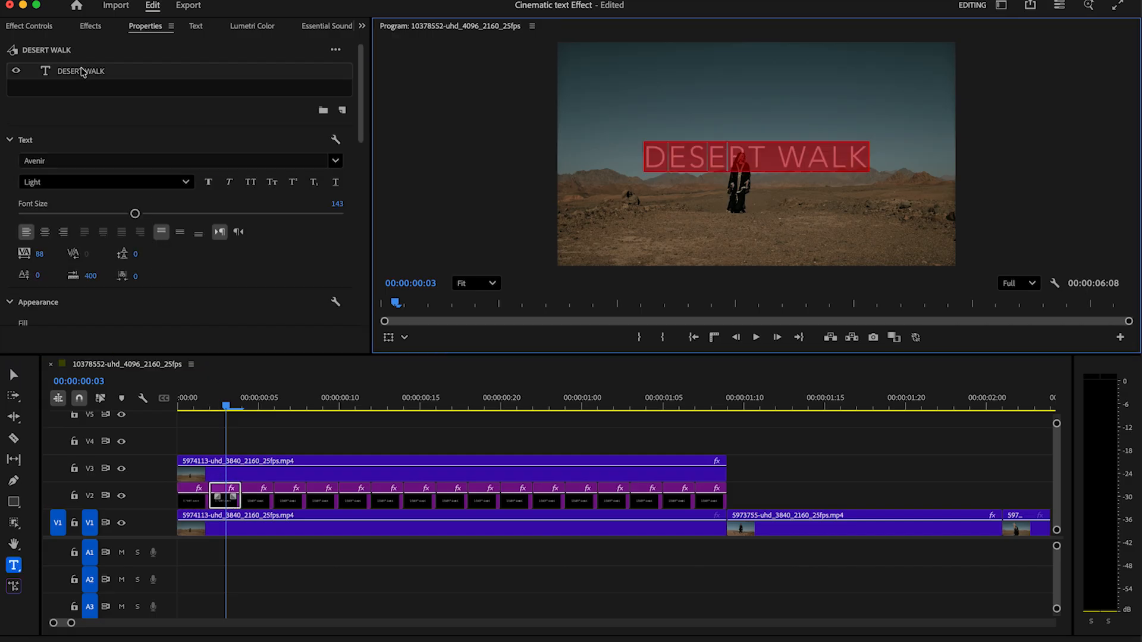
pyautogui.click(335, 166)
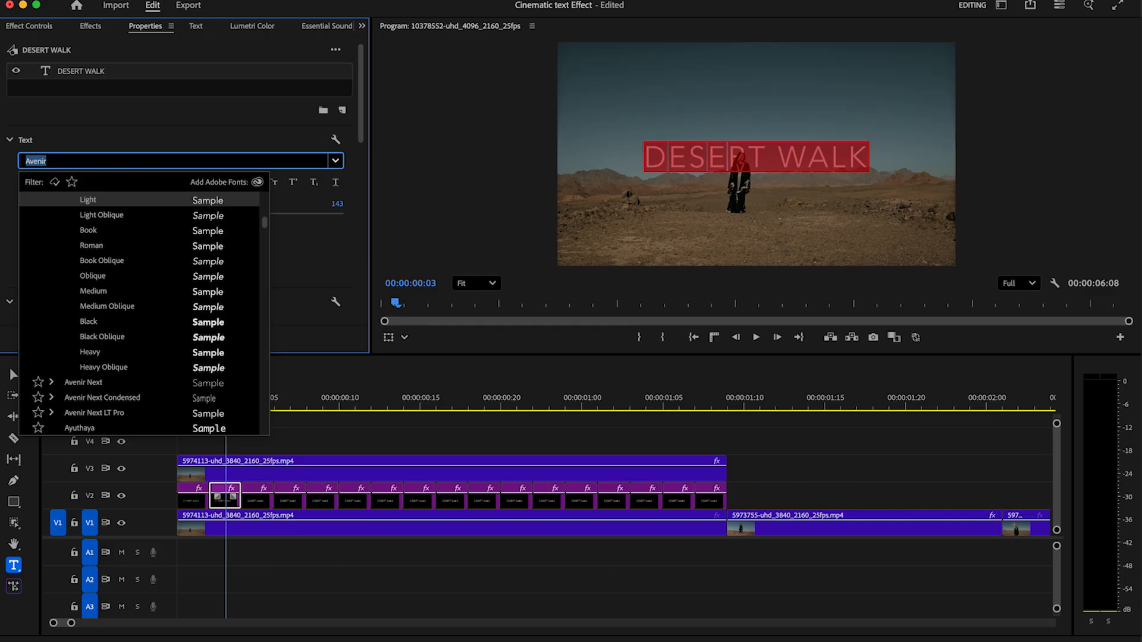
pyautogui.write('cine')
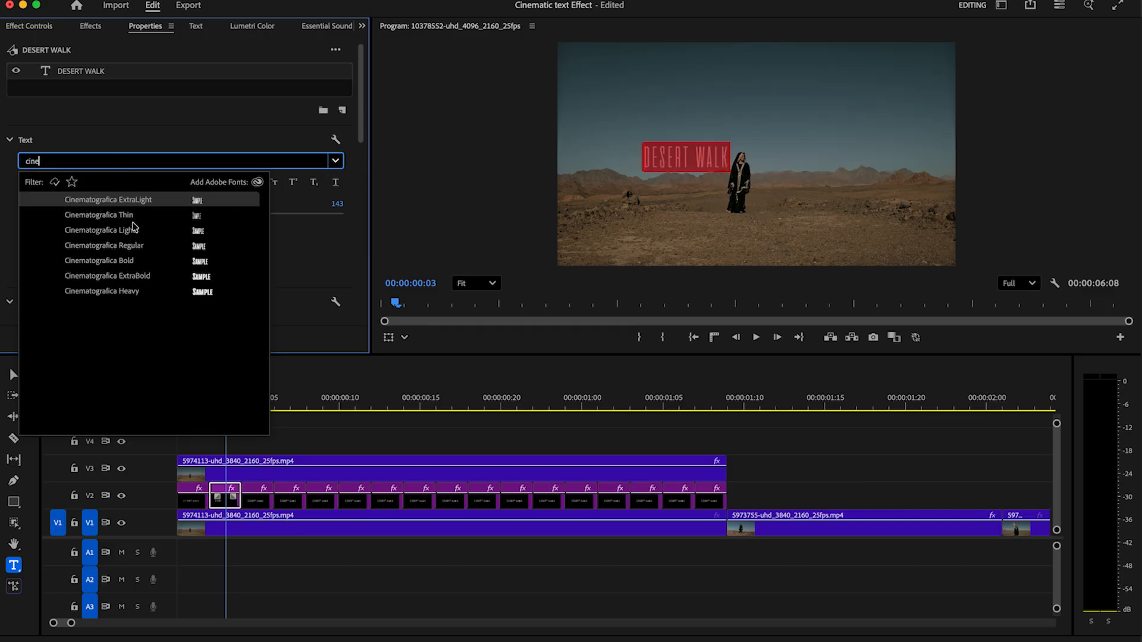
pyautogui.click(124, 218)
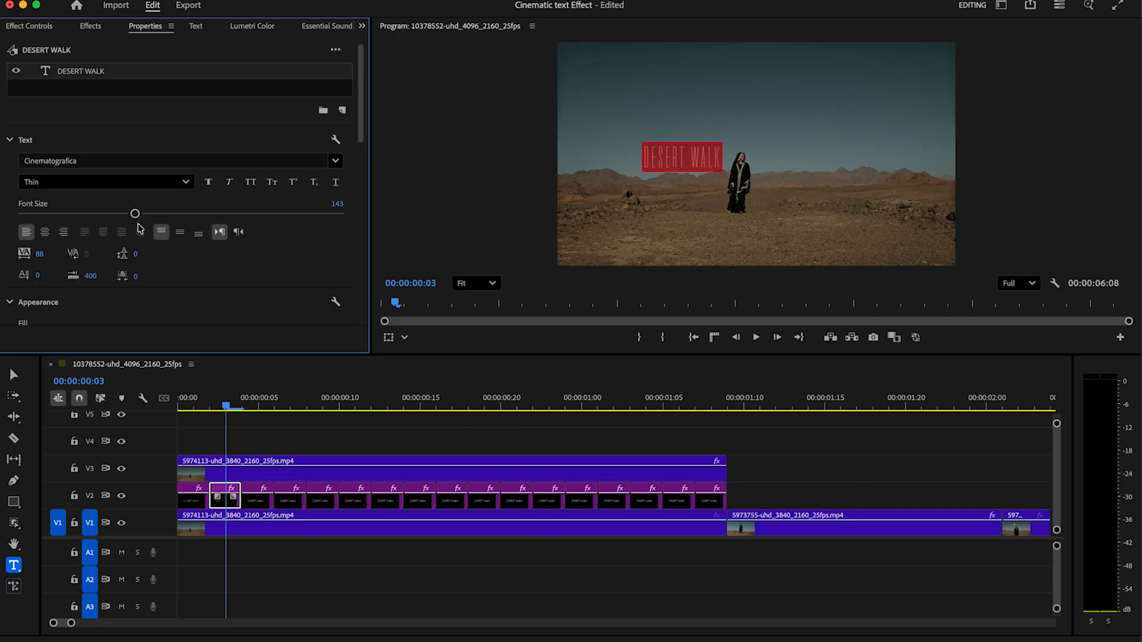
# Widen the title's letter tracking and centre it horizontally
pyautogui.moveTo(38, 253); pyautogui.dragTo(166, 214)
pyautogui.moveTo(355, 128); pyautogui.dragTo(359, 229)
pyautogui.click(179, 238)
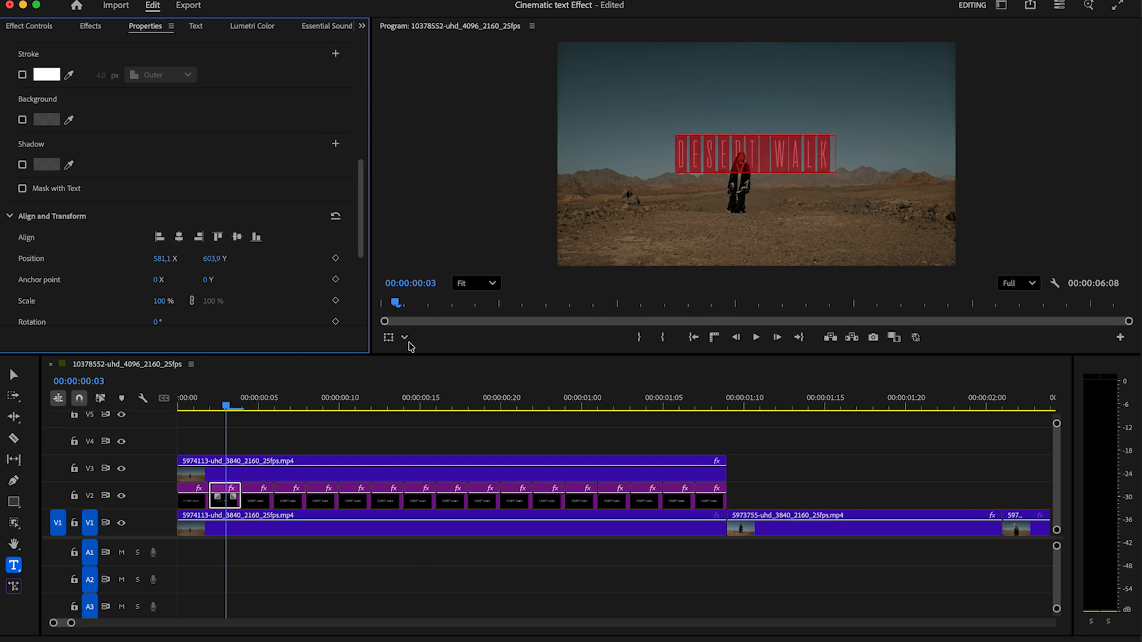
pyautogui.moveTo(207, 411)
pyautogui.mouseDown()
pyautogui.moveTo(189, 397)
pyautogui.moveTo(210, 399)
pyautogui.mouseUp()
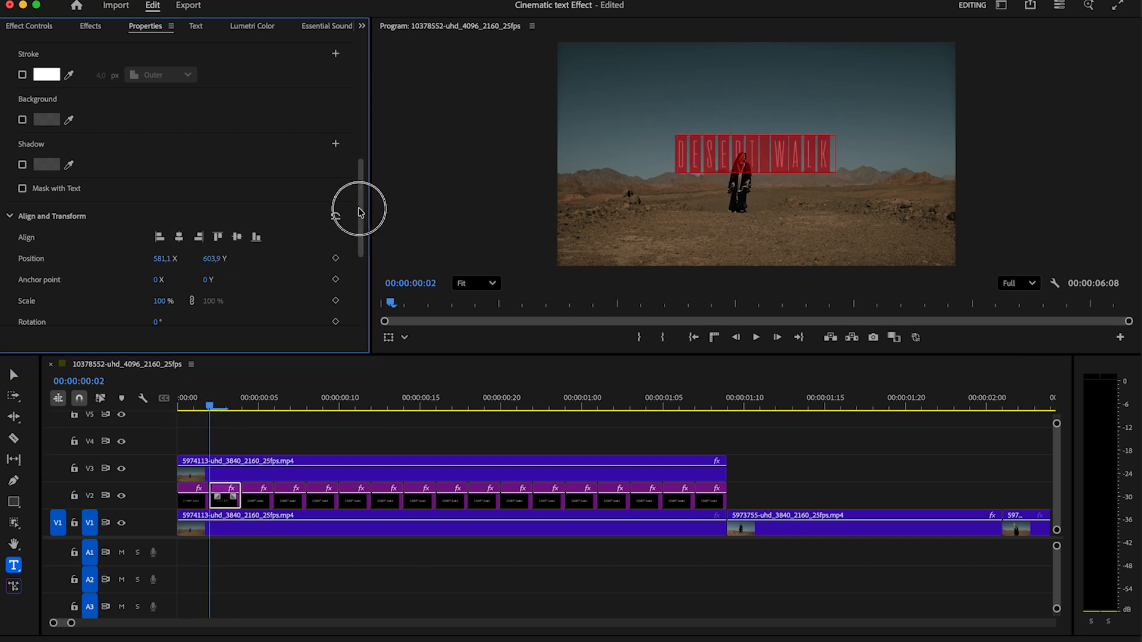
pyautogui.moveTo(360, 203); pyautogui.dragTo(360, 95)
# Change the weight to Regular and size to 177, then recentre the title
pyautogui.click(110, 181)
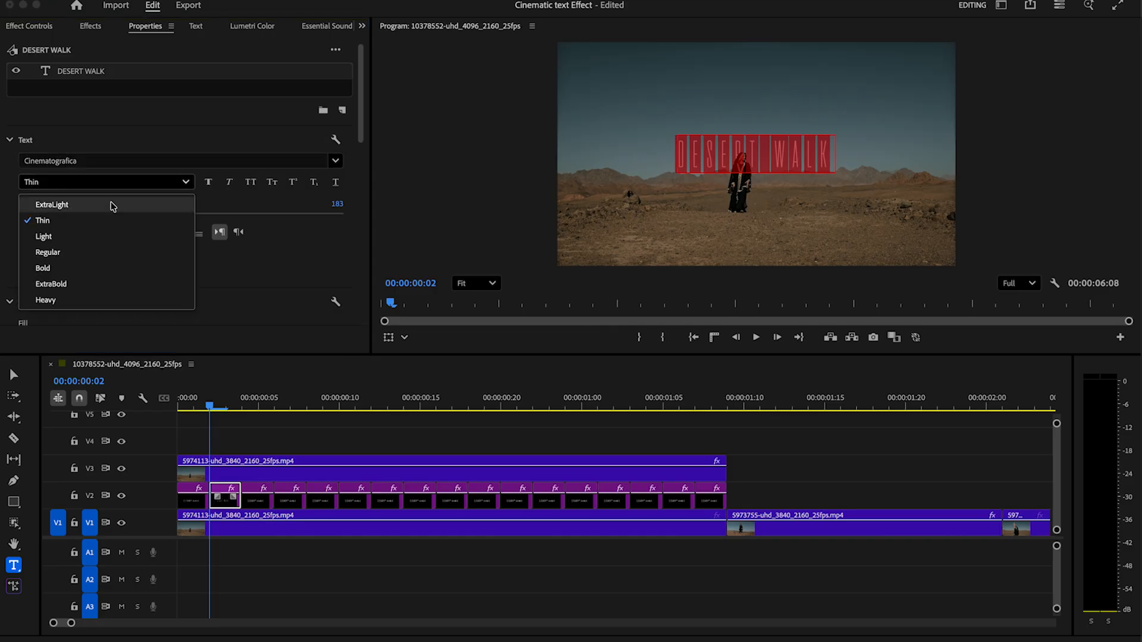
pyautogui.click(90, 253)
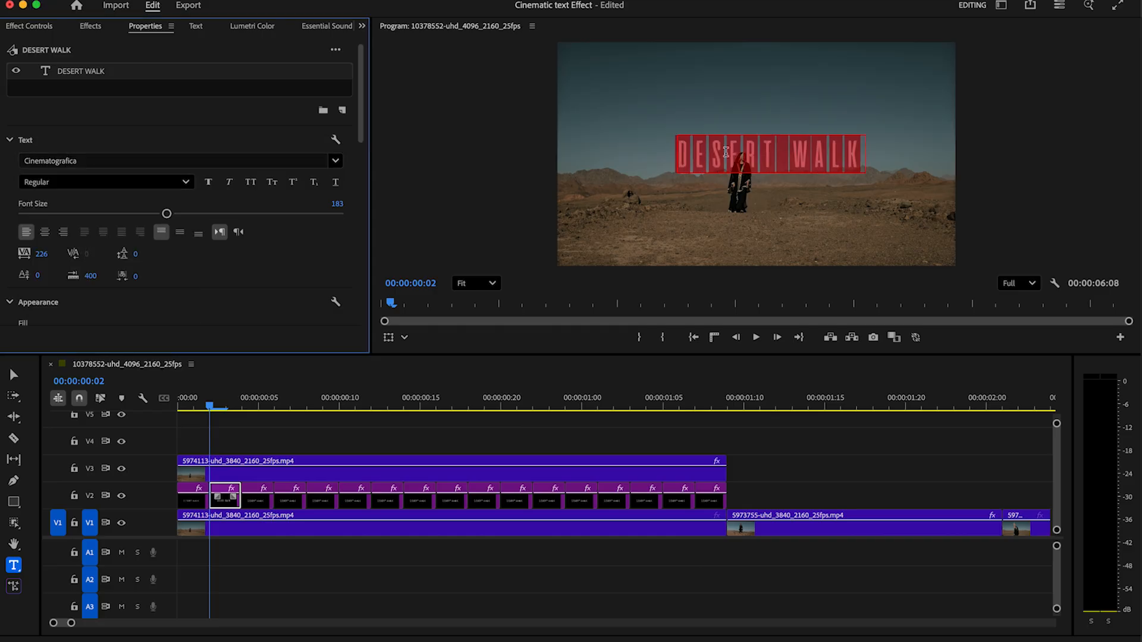
pyautogui.moveTo(166, 213); pyautogui.dragTo(162, 213)
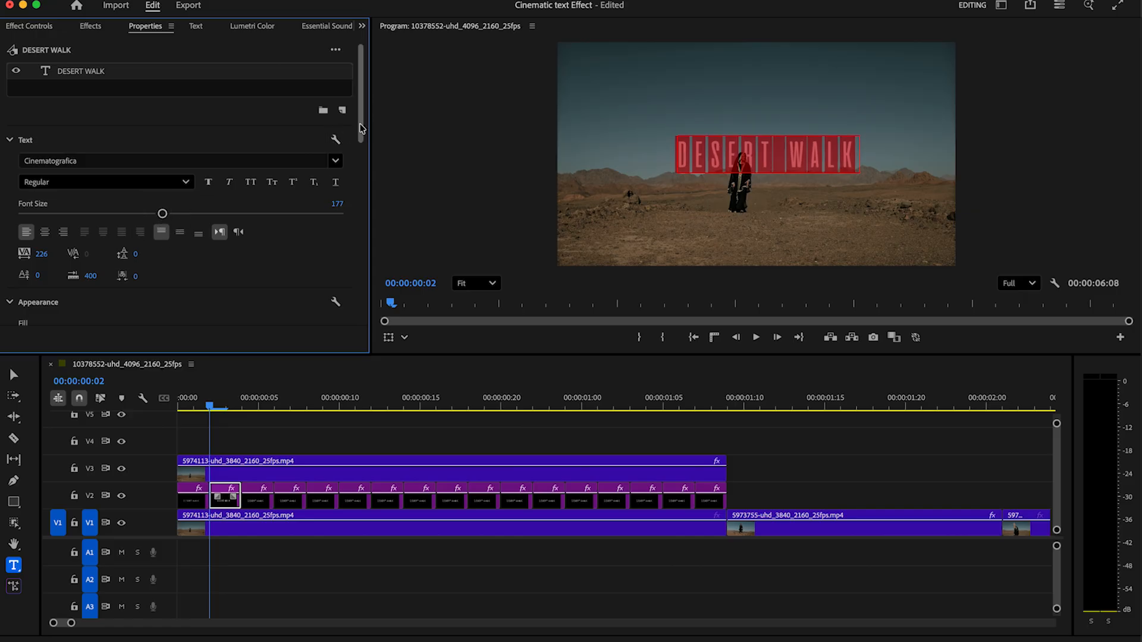
pyautogui.moveTo(360, 128); pyautogui.dragTo(360, 241)
pyautogui.click(180, 233)
pyautogui.click(233, 440)
pyautogui.moveTo(194, 406); pyautogui.dragTo(259, 412)
# Restyle the title piece at 00:00:00:05 in Dense, with wider spacing and larger text
pyautogui.click(260, 500)
pyautogui.click(109, 74)
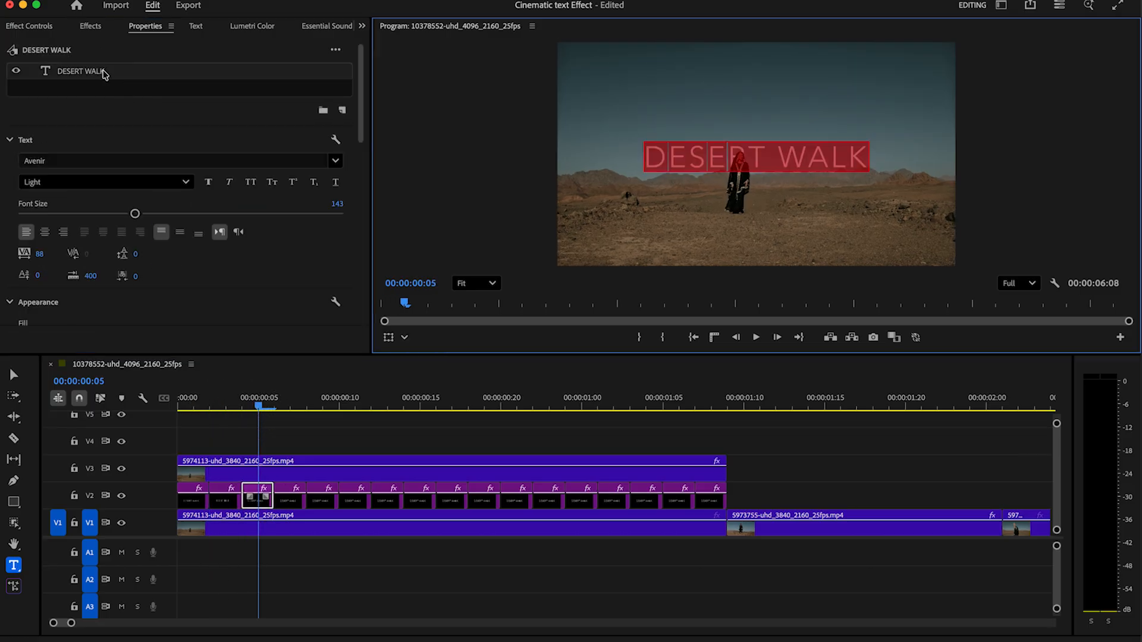
pyautogui.click(84, 157)
pyautogui.click(265, 201)
pyautogui.moveTo(266, 198); pyautogui.dragTo(266, 179)
pyautogui.write('dense')
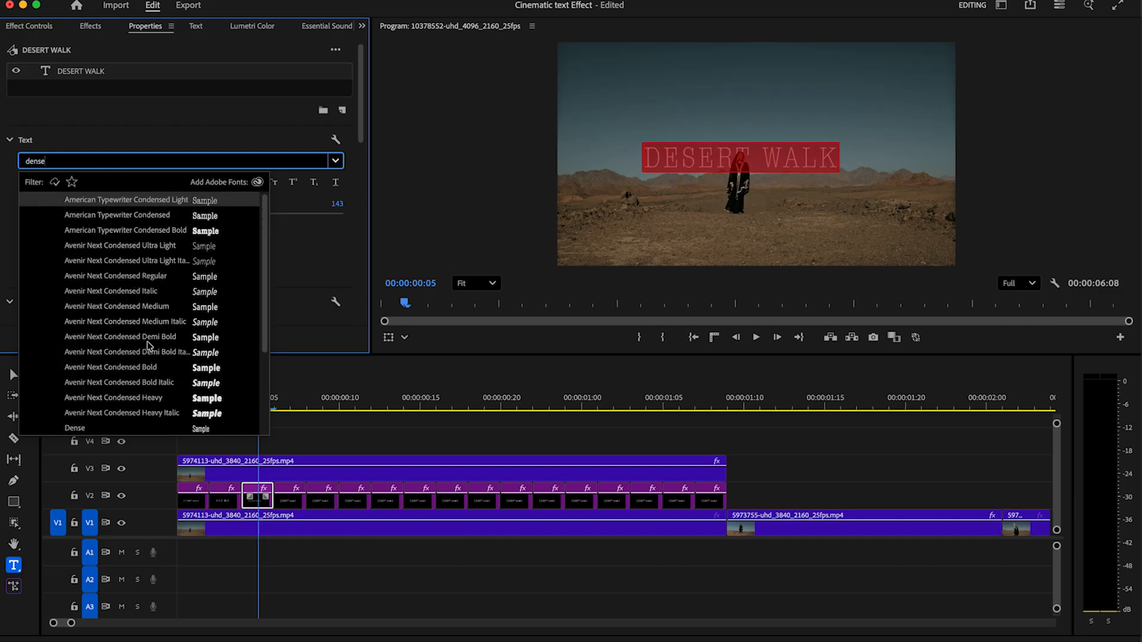
pyautogui.click(108, 429)
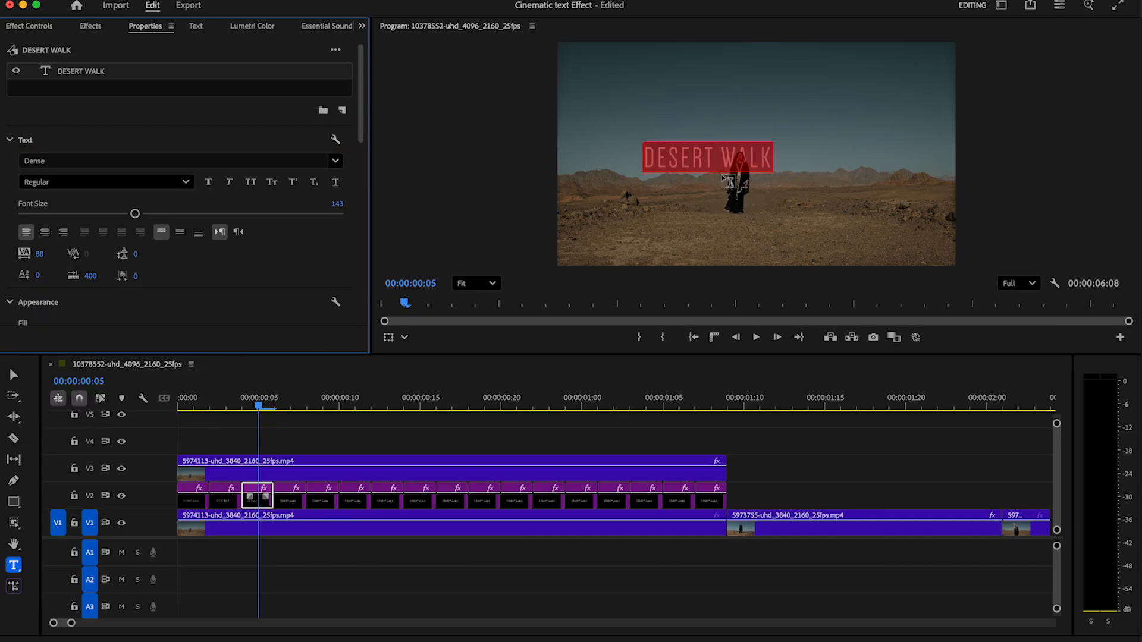
pyautogui.moveTo(45, 254); pyautogui.dragTo(49, 253)
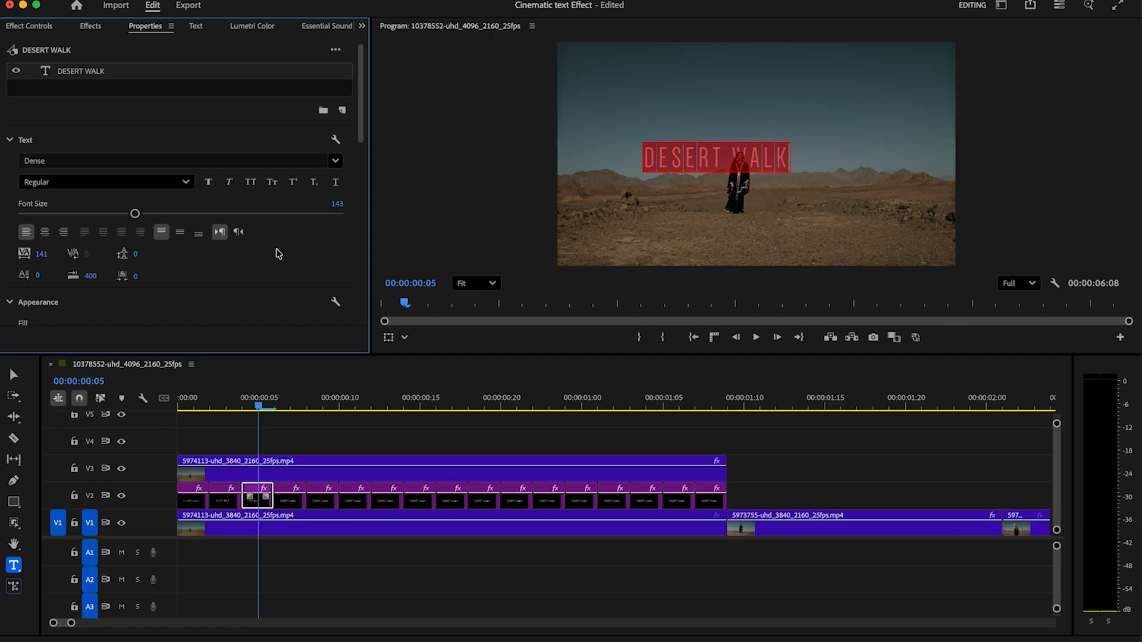
pyautogui.moveTo(135, 216); pyautogui.dragTo(150, 216)
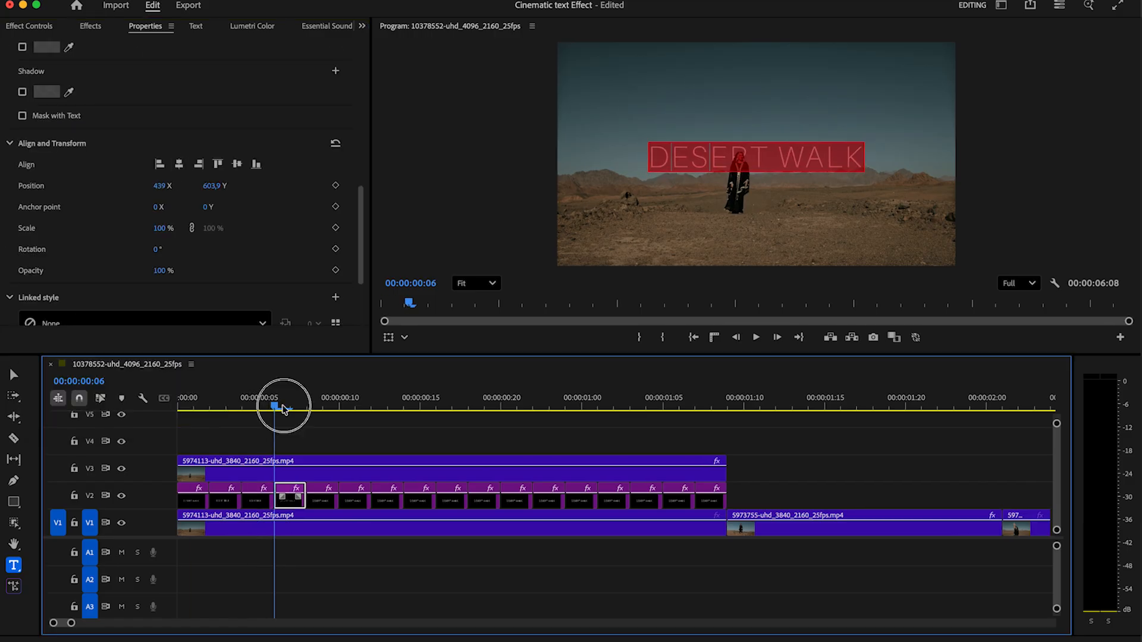
# Delete the title clips after the playhead on V2
pyautogui.click(441, 408)
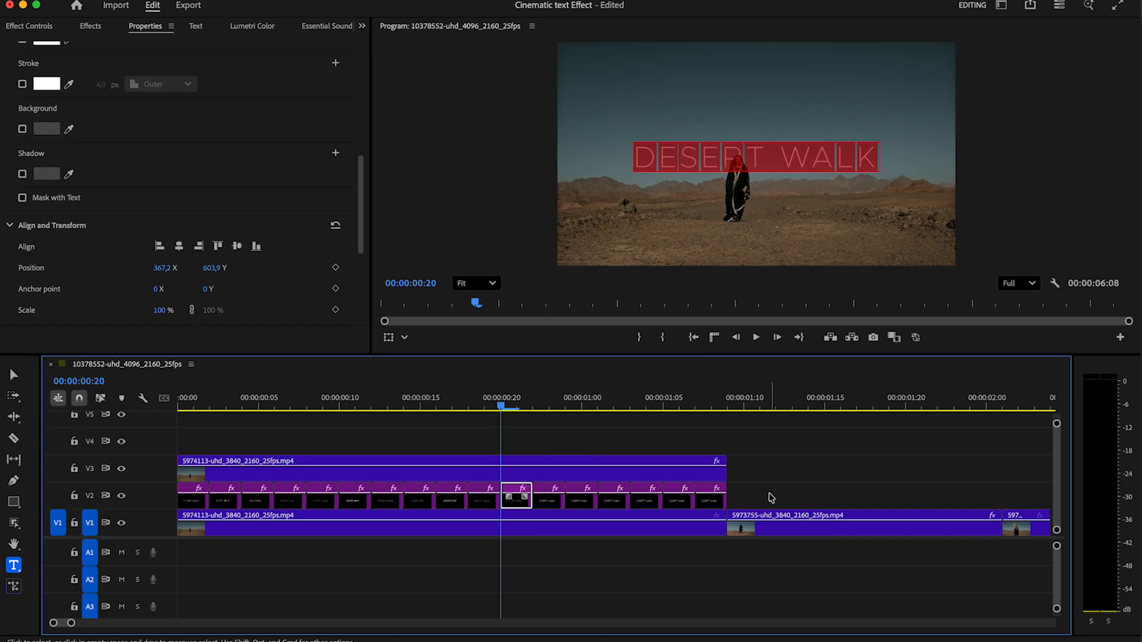
pyautogui.moveTo(773, 493); pyautogui.dragTo(556, 501)
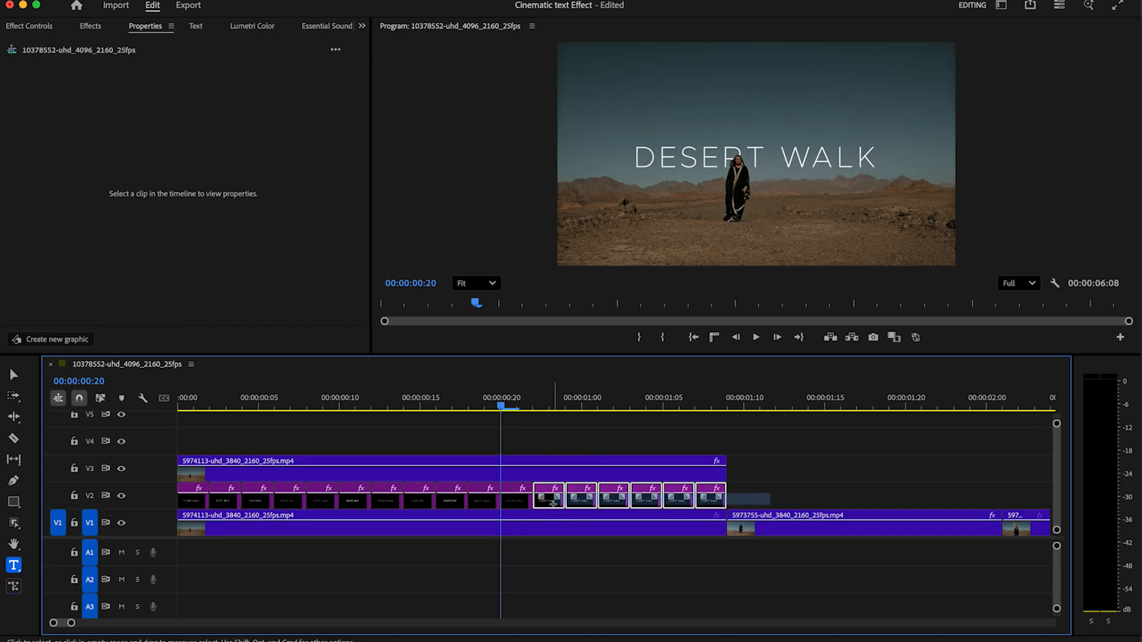
pyautogui.press('Delete')
# Paste copies of the eleven title pieces after them and delete the five extra ones
pyautogui.moveTo(546, 494); pyautogui.dragTo(189, 504)
pyautogui.click(541, 399)
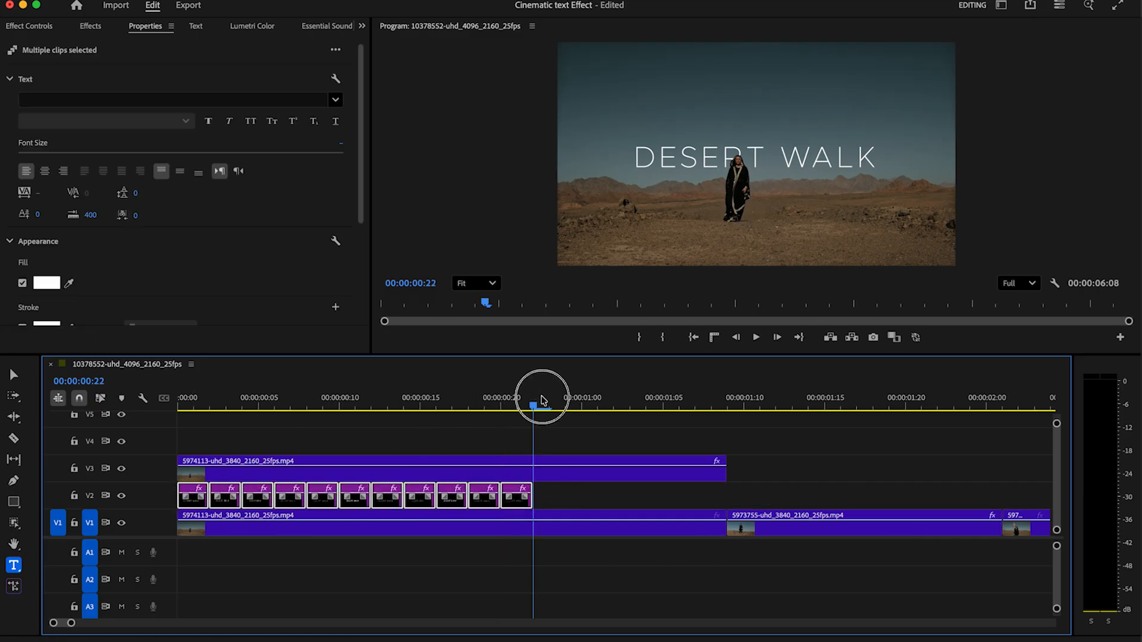
pyautogui.press('super+v')
pyautogui.moveTo(929, 470); pyautogui.dragTo(742, 501)
pyautogui.press('Delete')
pyautogui.moveTo(343, 398); pyautogui.dragTo(152, 415)
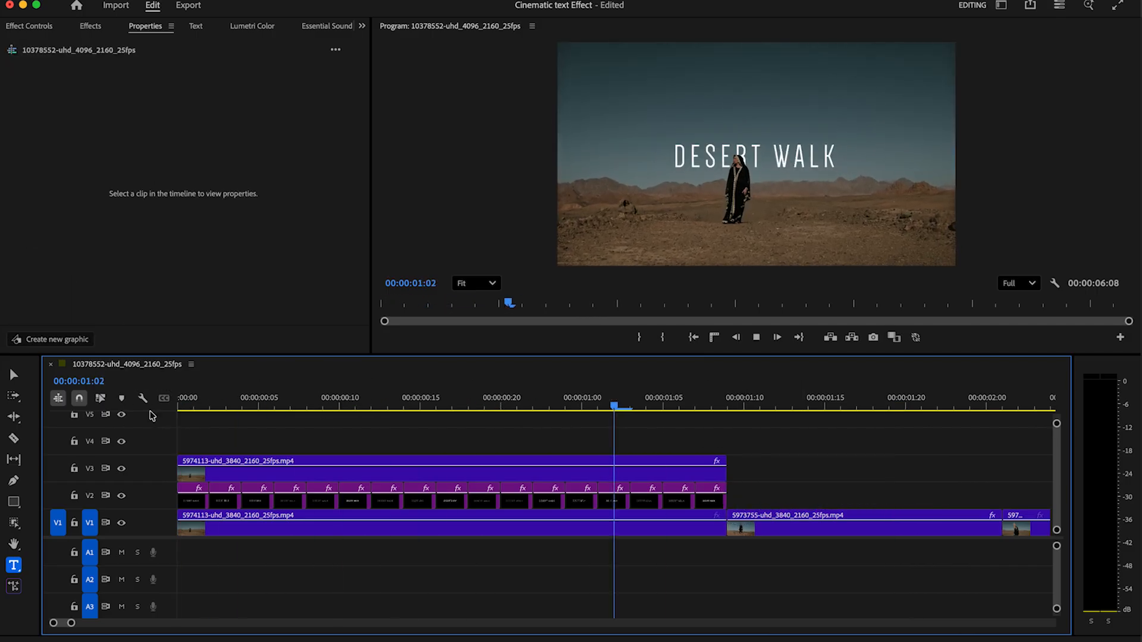
# Preview the title run, then slide the Super 8 Film Burn clip on V4 to about one second in
pyautogui.press('space')
pyautogui.moveTo(203, 406); pyautogui.dragTo(173, 407)
pyautogui.press('space')
pyautogui.moveTo(319, 407)
pyautogui.mouseDown()
pyautogui.moveTo(268, 428)
pyautogui.moveTo(178, 434)
pyautogui.moveTo(354, 461)
pyautogui.mouseUp()
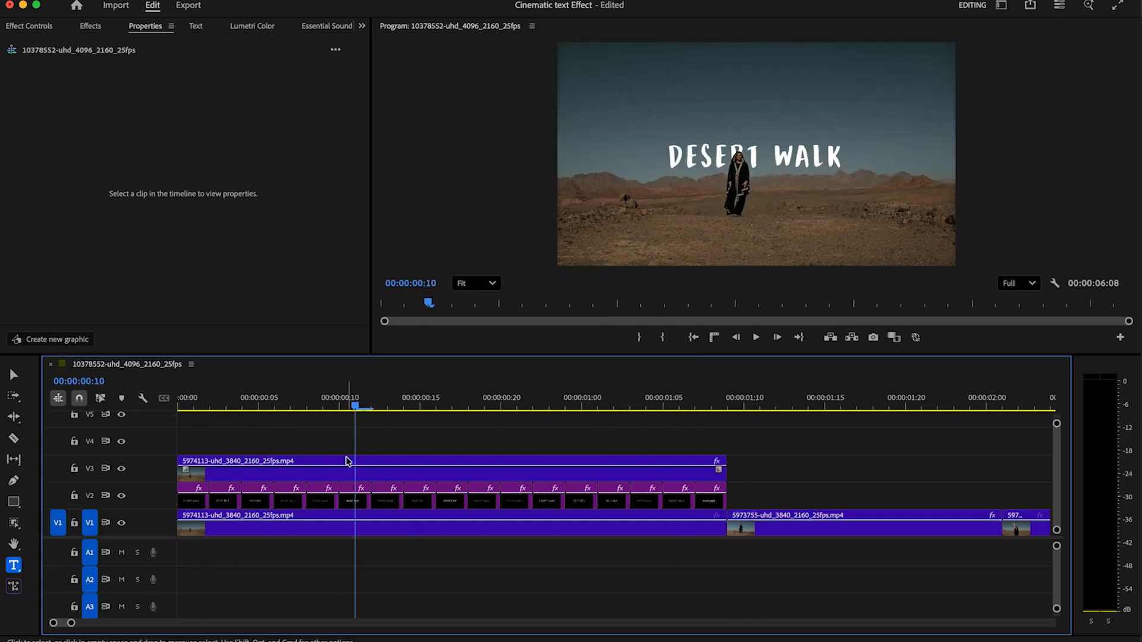
pyautogui.moveTo(72, 623); pyautogui.dragTo(107, 623)
pyautogui.moveTo(786, 451); pyautogui.dragTo(549, 451)
pyautogui.moveTo(301, 406)
pyautogui.mouseDown()
pyautogui.moveTo(290, 411)
pyautogui.moveTo(324, 410)
pyautogui.mouseUp()
pyautogui.moveTo(565, 450)
pyautogui.mouseDown()
pyautogui.moveTo(331, 448)
pyautogui.moveTo(368, 450)
pyautogui.mouseUp()
pyautogui.moveTo(310, 406); pyautogui.dragTo(367, 411)
pyautogui.moveTo(376, 410)
pyautogui.mouseDown()
pyautogui.moveTo(393, 415)
pyautogui.moveTo(308, 450)
pyautogui.mouseUp()
# Set the Super 8 Film Burn's Opacity blend mode to Screen and play back the result
pyautogui.click(311, 405)
pyautogui.moveTo(312, 405); pyautogui.dragTo(330, 409)
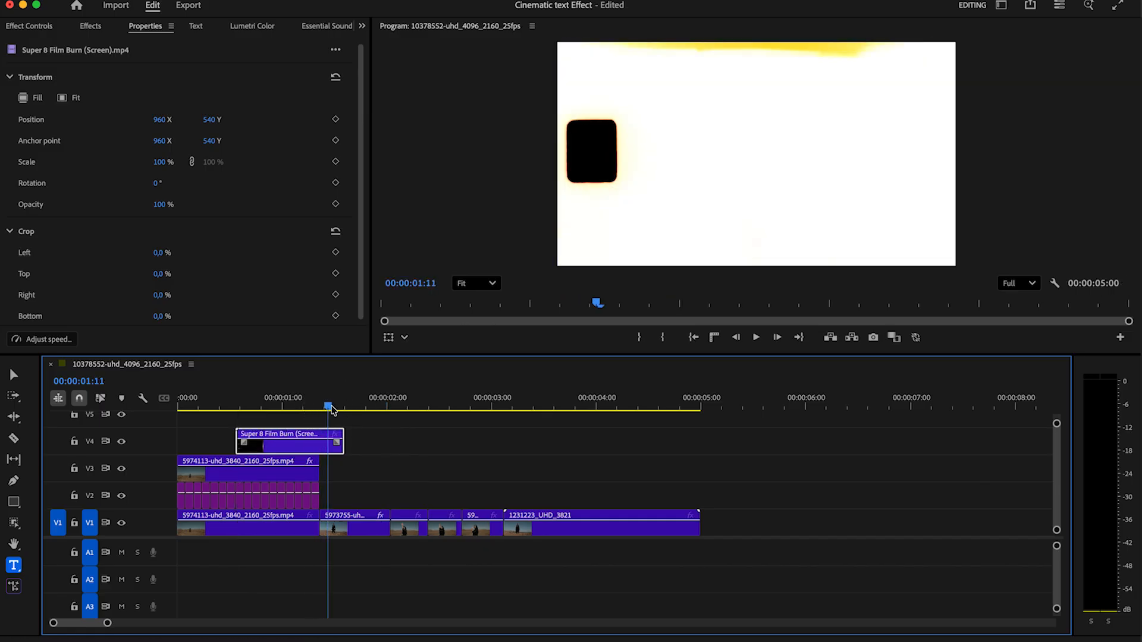
pyautogui.click(361, 26)
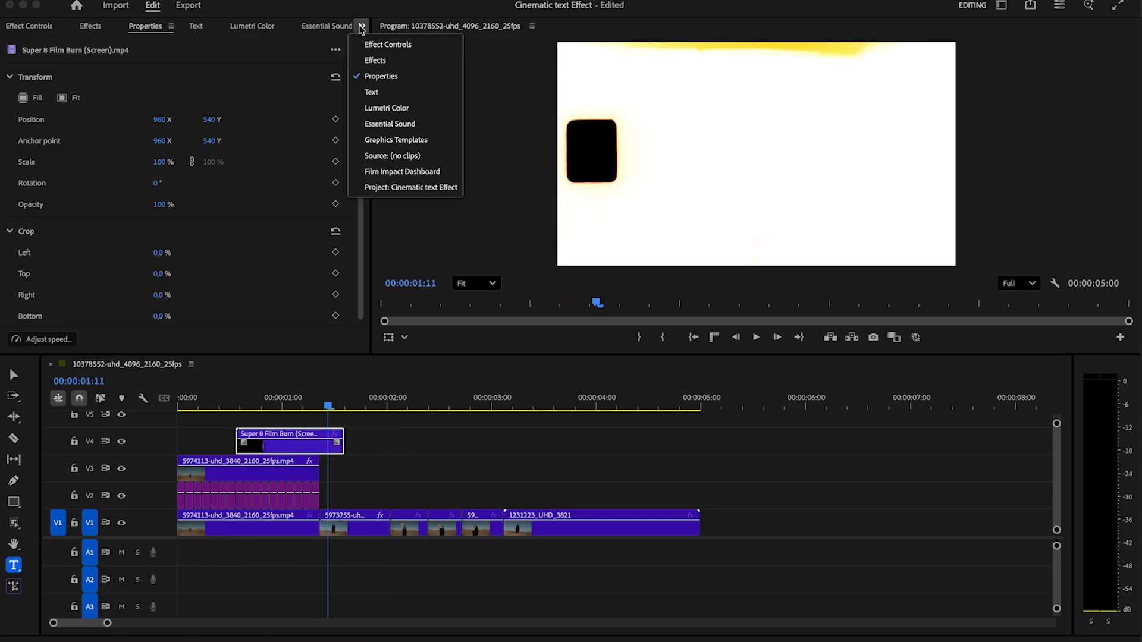
pyautogui.click(394, 43)
pyautogui.scroll(-2, 352, 196)
pyautogui.click(160, 247)
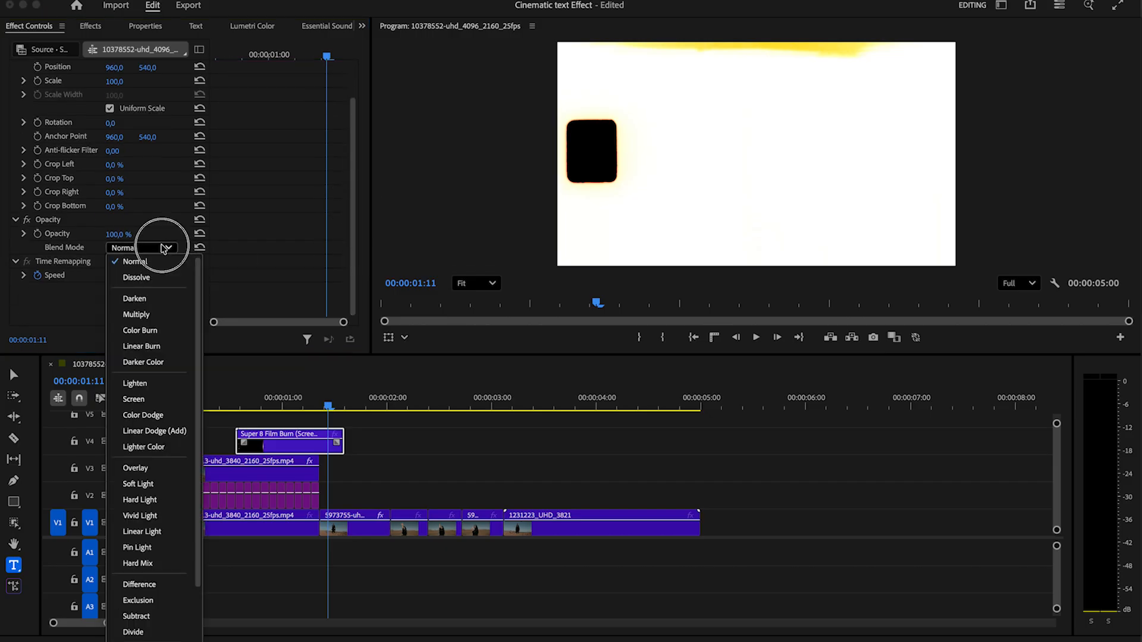
pyautogui.click(151, 399)
pyautogui.moveTo(326, 405); pyautogui.dragTo(146, 400)
pyautogui.press('space')
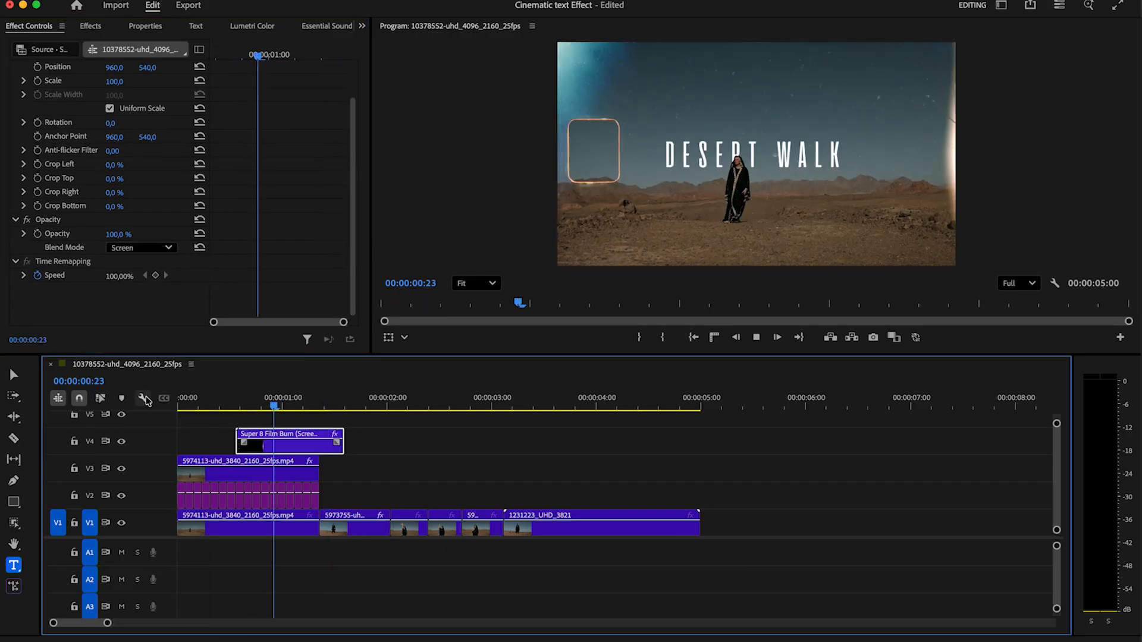
pyautogui.click(217, 404)
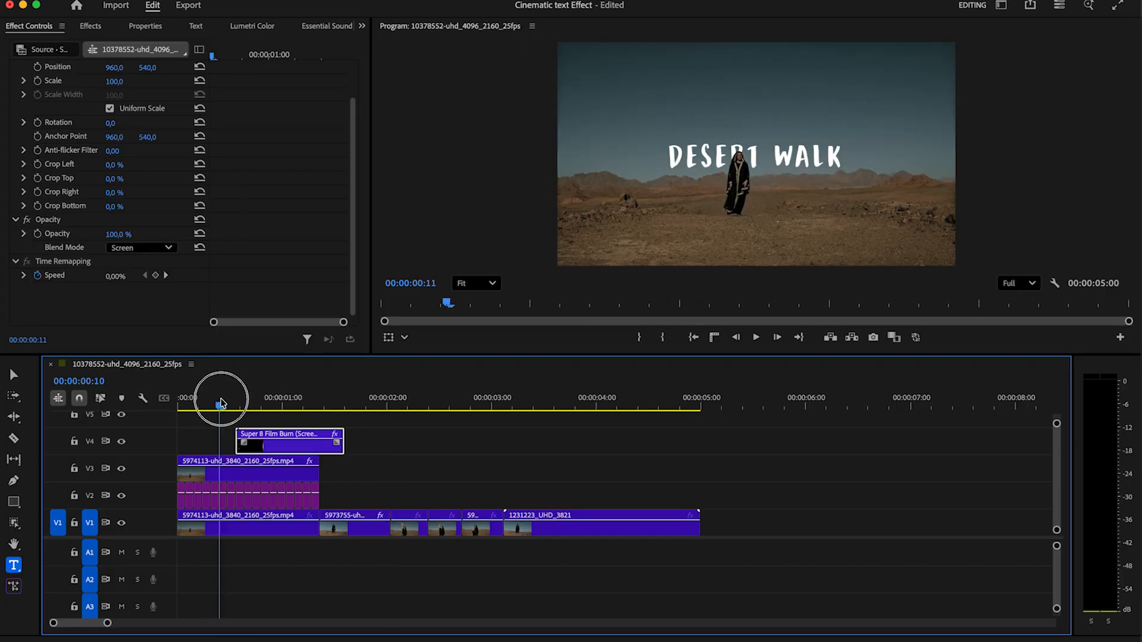
pyautogui.click(14, 374)
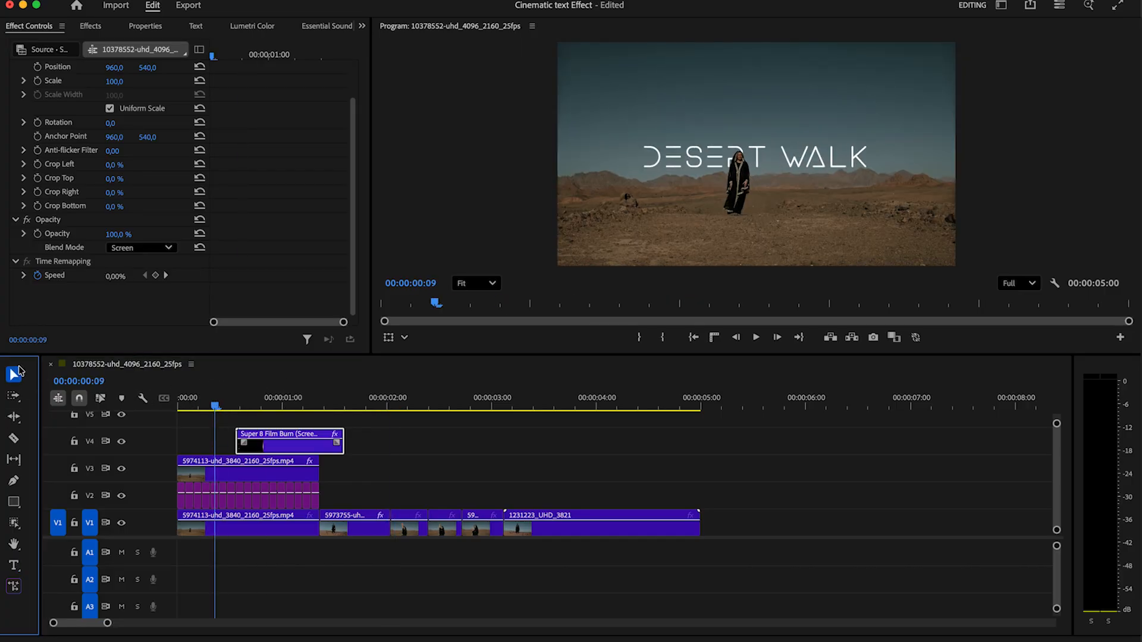
# Create a new 1920×1080 adjustment layer and place it on V2 at about 00:00:02:00
pyautogui.click(361, 26)
pyautogui.click(383, 188)
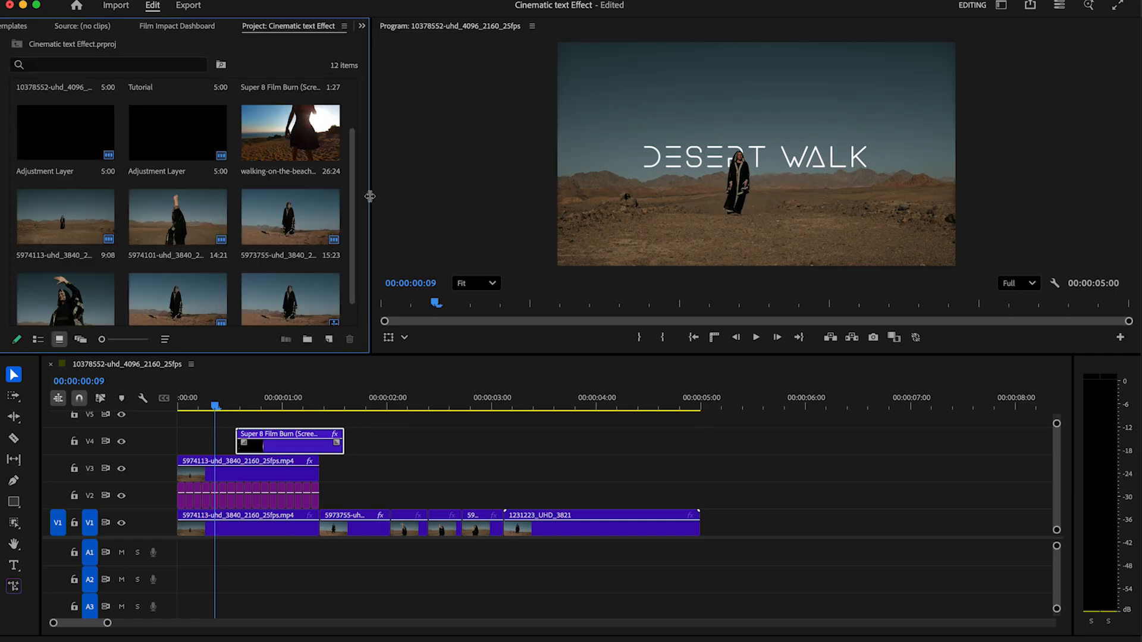
pyautogui.moveTo(370, 195); pyautogui.dragTo(313, 198)
pyautogui.scroll(-1, 282, 256)
pyautogui.click(281, 253)
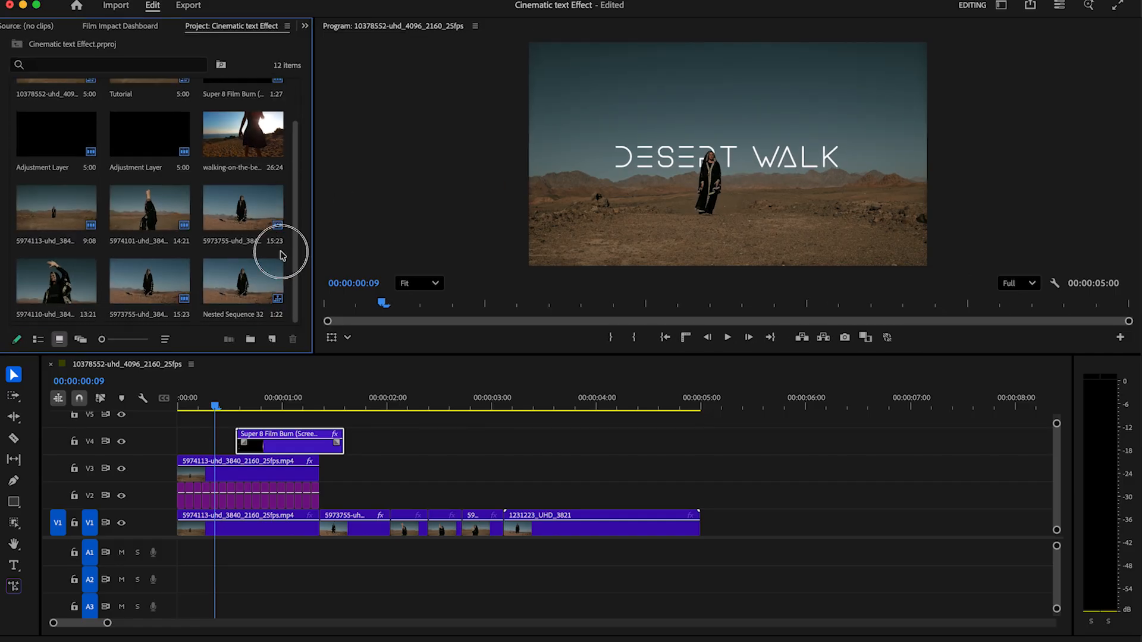
pyautogui.click(278, 342)
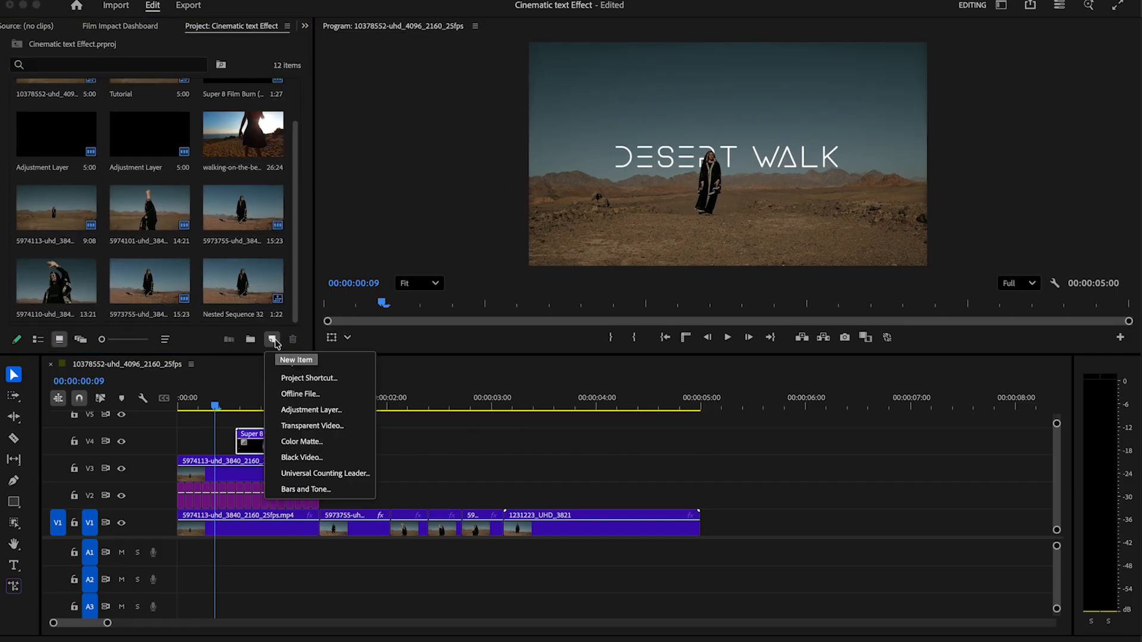
pyautogui.click(316, 411)
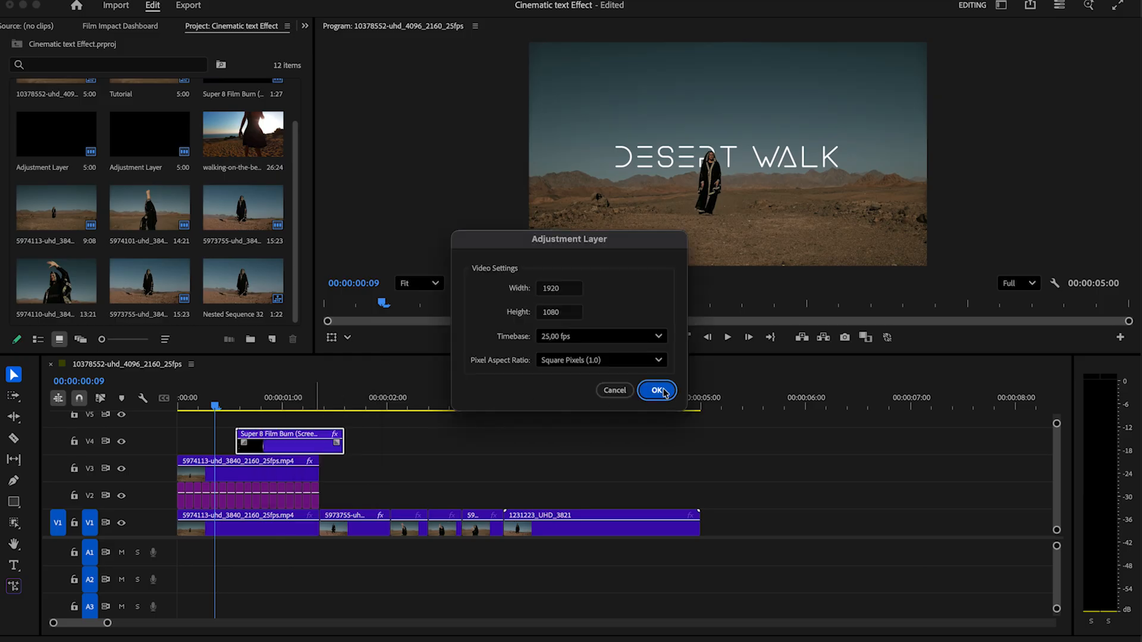
pyautogui.click(663, 391)
pyautogui.moveTo(76, 290); pyautogui.dragTo(389, 497)
# Cut the adjustment layer two frames in and push the remainder later
pyautogui.click(389, 405)
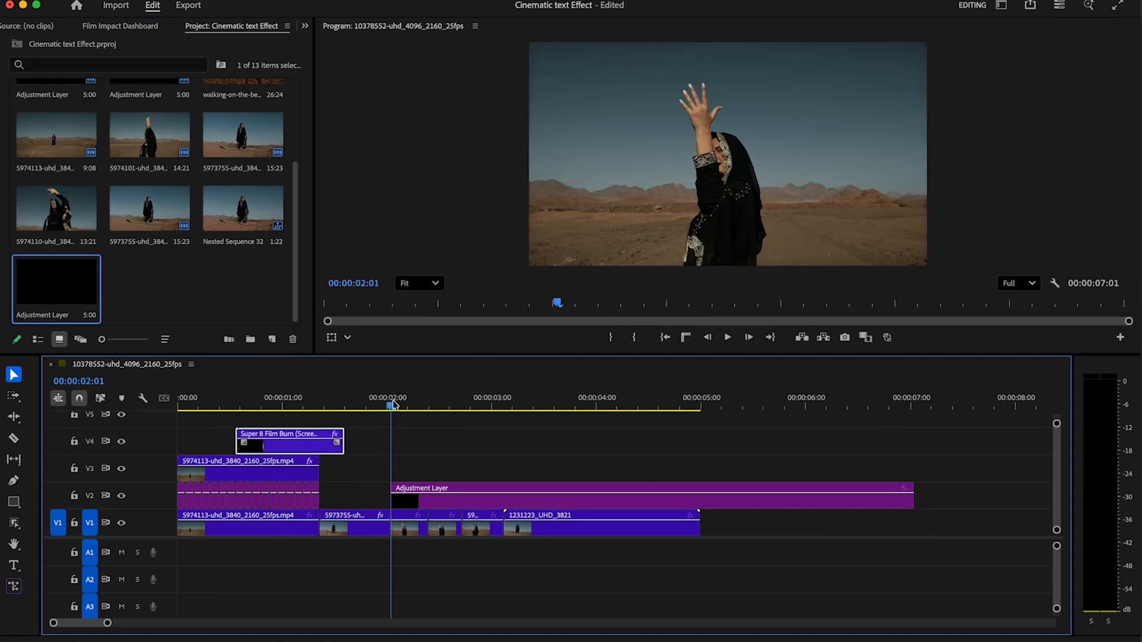
pyautogui.press('Right')
pyautogui.press('Right')
pyautogui.press('Right')
pyautogui.press('Right')
pyautogui.press('Right')
pyautogui.press('Right')
pyautogui.press('Right')
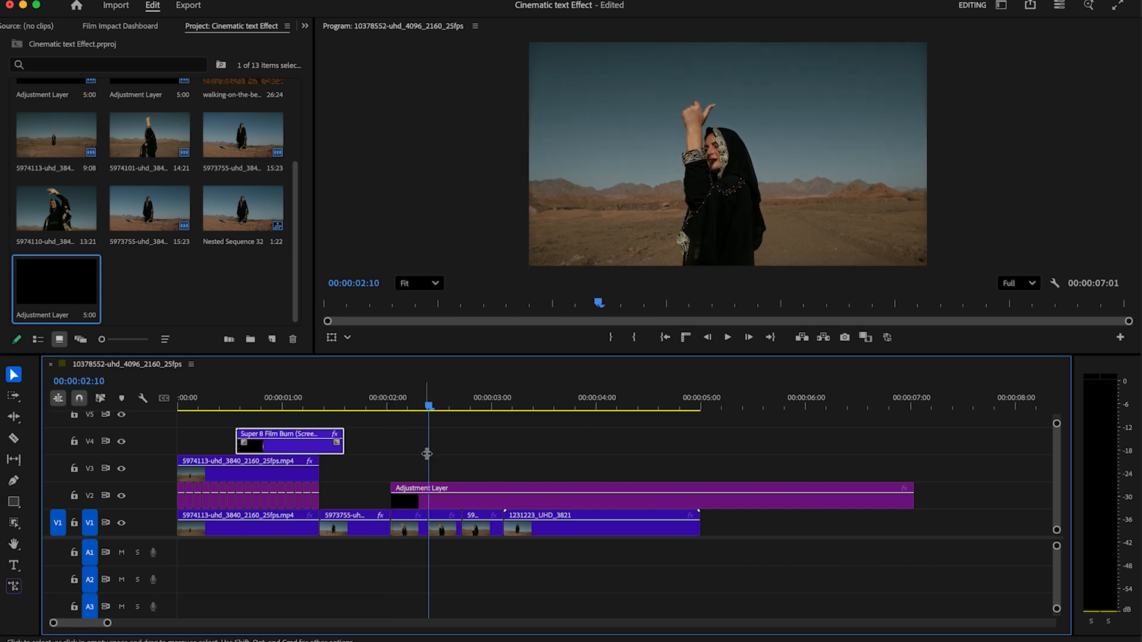
pyautogui.click(429, 494)
pyautogui.press('v')
pyautogui.moveTo(438, 494); pyautogui.dragTo(569, 495)
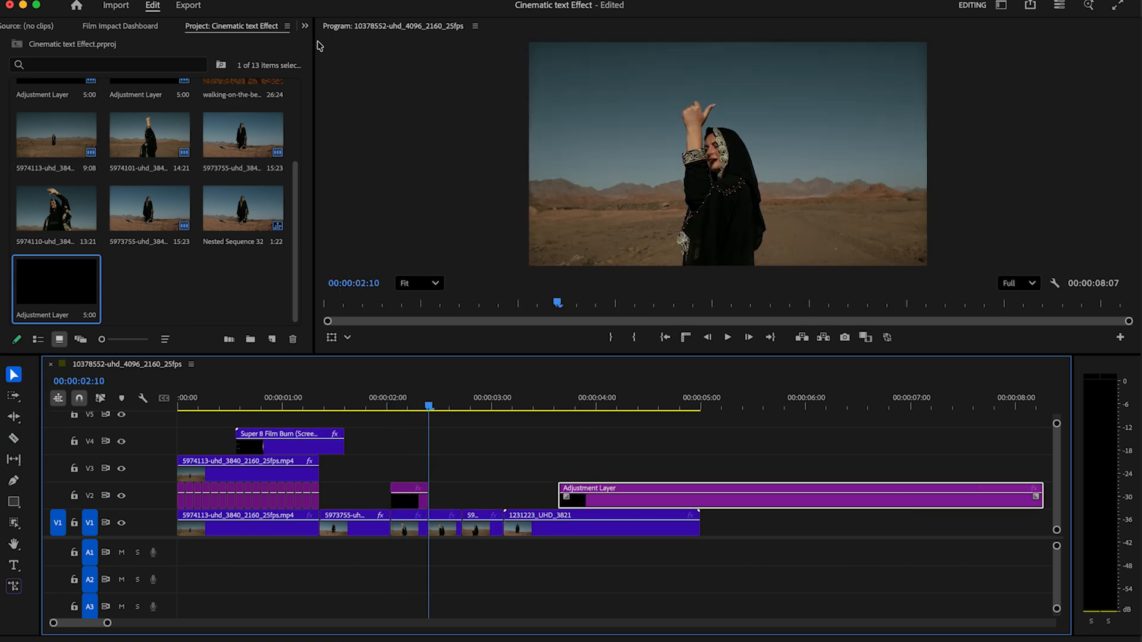
# Show the Effects panel with its Presets folder expanded
pyautogui.click(304, 26)
pyautogui.click(318, 60)
pyautogui.click(13, 70)
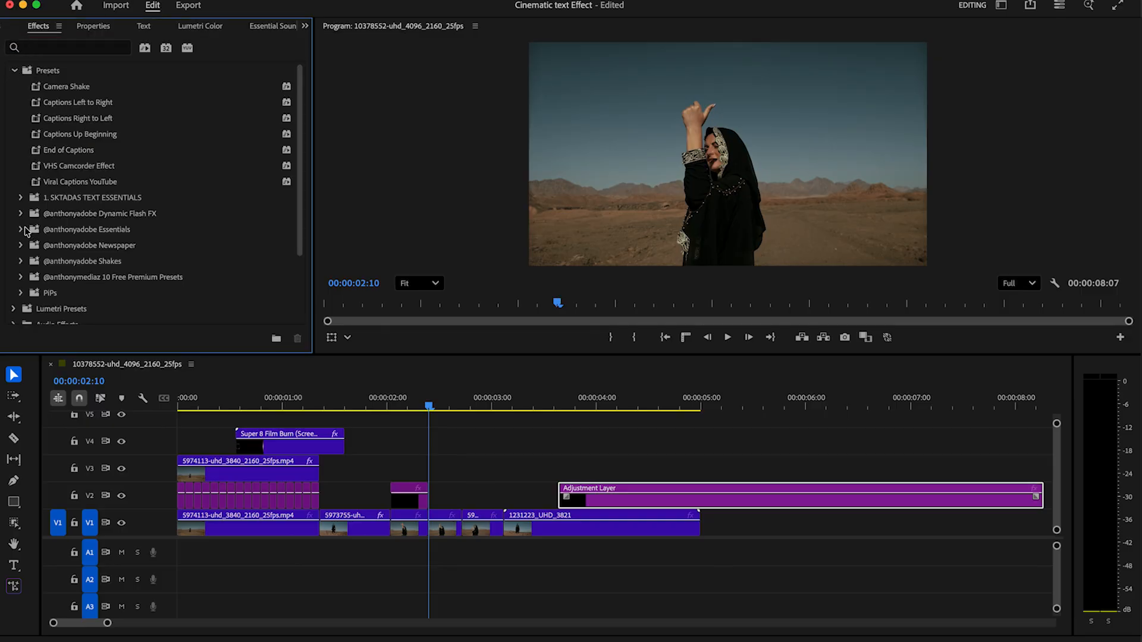
# Apply AM - Hard Flashy Shake from 02_Shakes to the short V2 adjustment clip
pyautogui.click(22, 229)
pyautogui.moveTo(297, 199); pyautogui.dragTo(410, 500)
pyautogui.click(29, 211)
pyautogui.moveTo(394, 396); pyautogui.dragTo(369, 408)
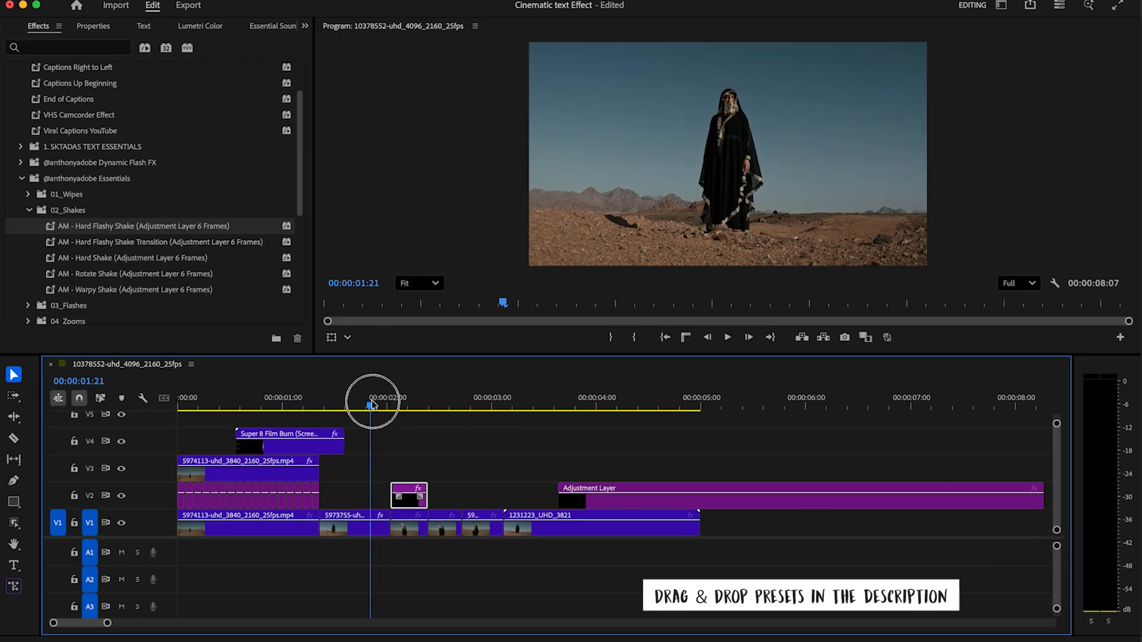
# Shift the shake clip five frames earlier and play it back to review
pyautogui.moveTo(418, 499); pyautogui.dragTo(398, 501)
pyautogui.moveTo(288, 400); pyautogui.dragTo(315, 408)
pyautogui.press('space')
pyautogui.press('space')
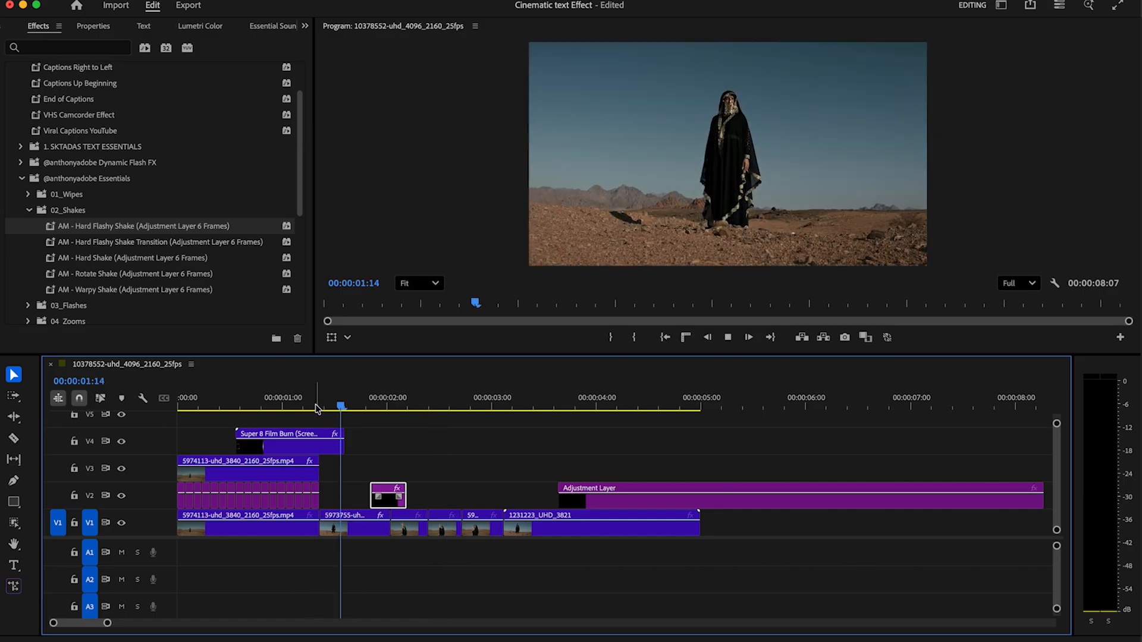
pyautogui.press('space')
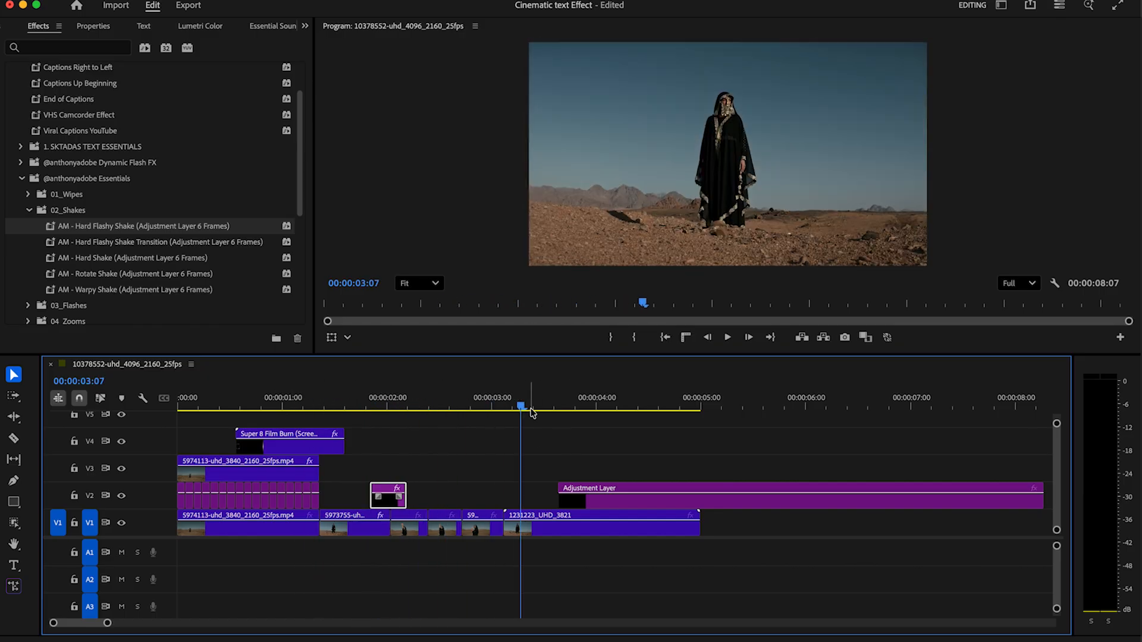
# Slide the long adjustment layer to near 2:10, cut it after the shake clip, and delete the remainder
pyautogui.moveTo(589, 503); pyautogui.dragTo(460, 502)
pyautogui.click(432, 407)
pyautogui.moveTo(432, 407); pyautogui.dragTo(435, 409)
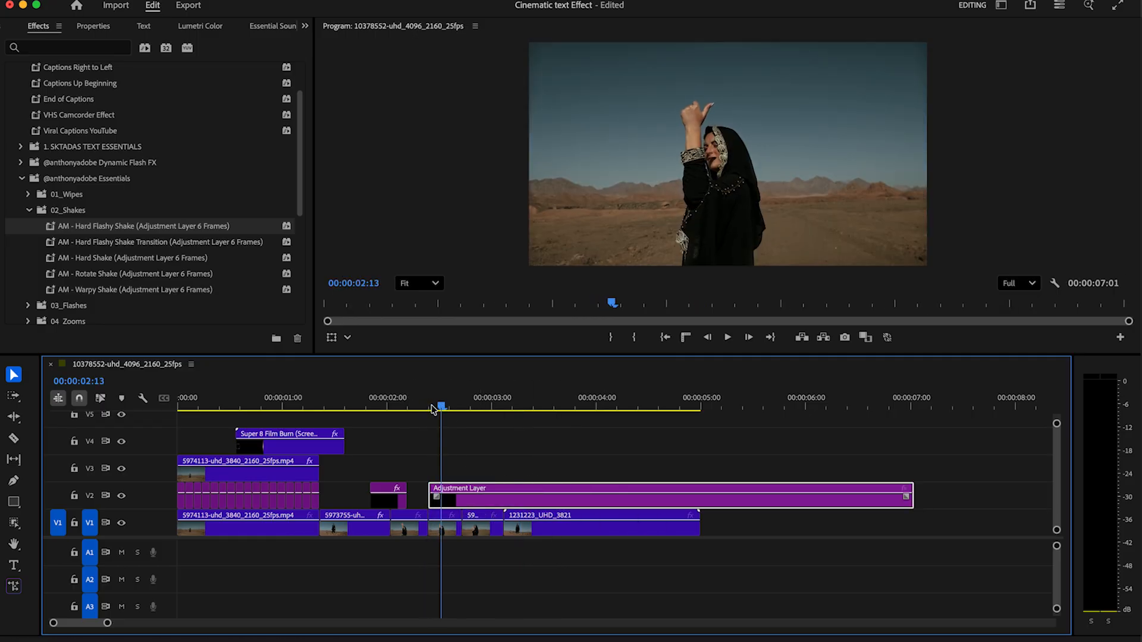
pyautogui.click(449, 484)
pyautogui.press('v')
pyautogui.click(472, 495)
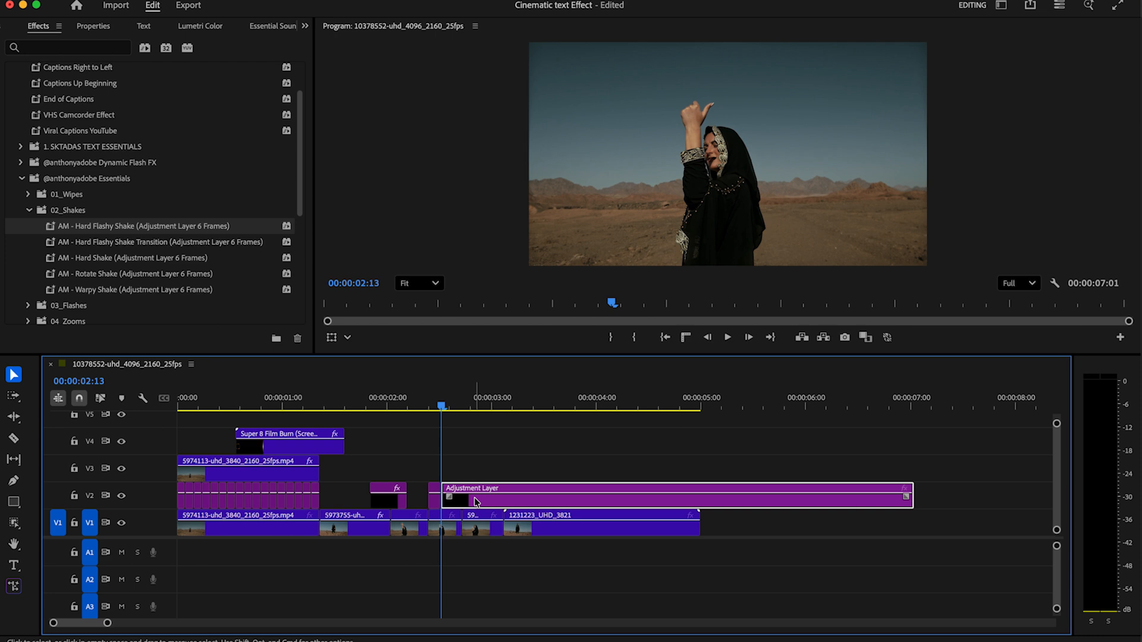
pyautogui.press('Delete')
pyautogui.click(29, 211)
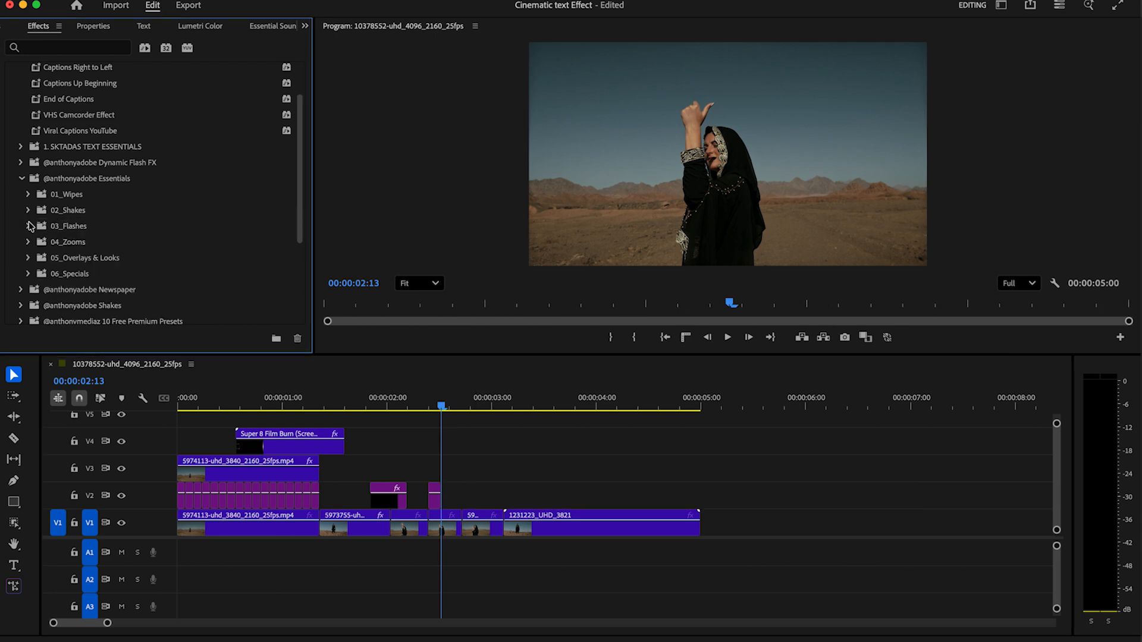
# Apply AM - Flashy Position from 03_Flashes to the short V2 piece, add another flash copy, and preview
pyautogui.click(29, 226)
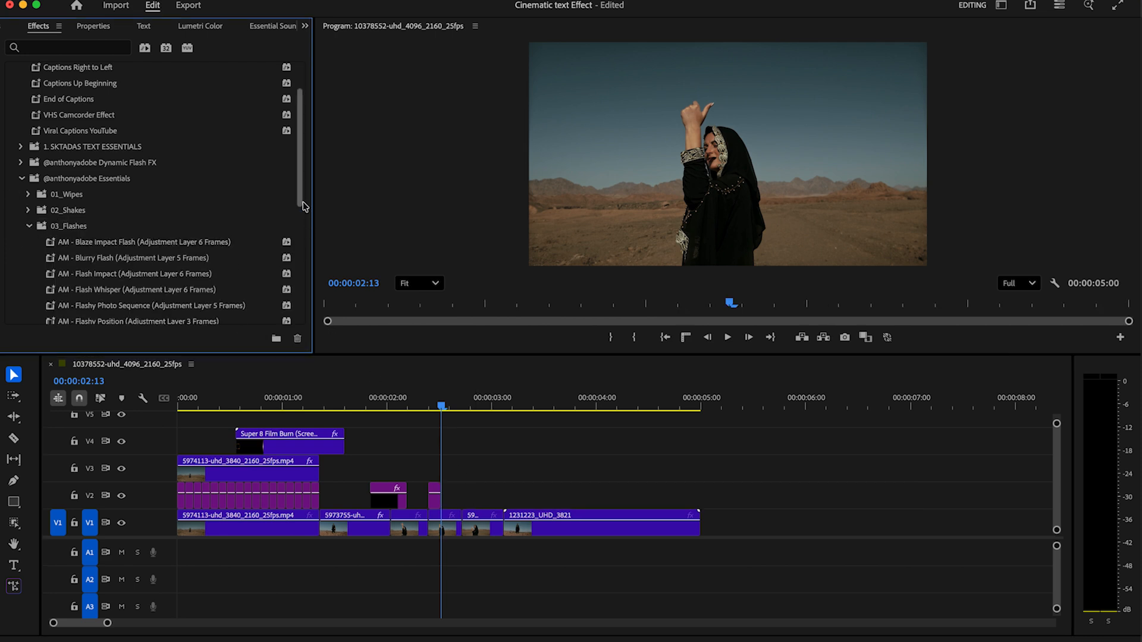
pyautogui.moveTo(303, 205); pyautogui.dragTo(298, 239)
pyautogui.moveTo(196, 248); pyautogui.dragTo(511, 503)
pyautogui.moveTo(370, 405); pyautogui.dragTo(350, 407)
pyautogui.press('space')
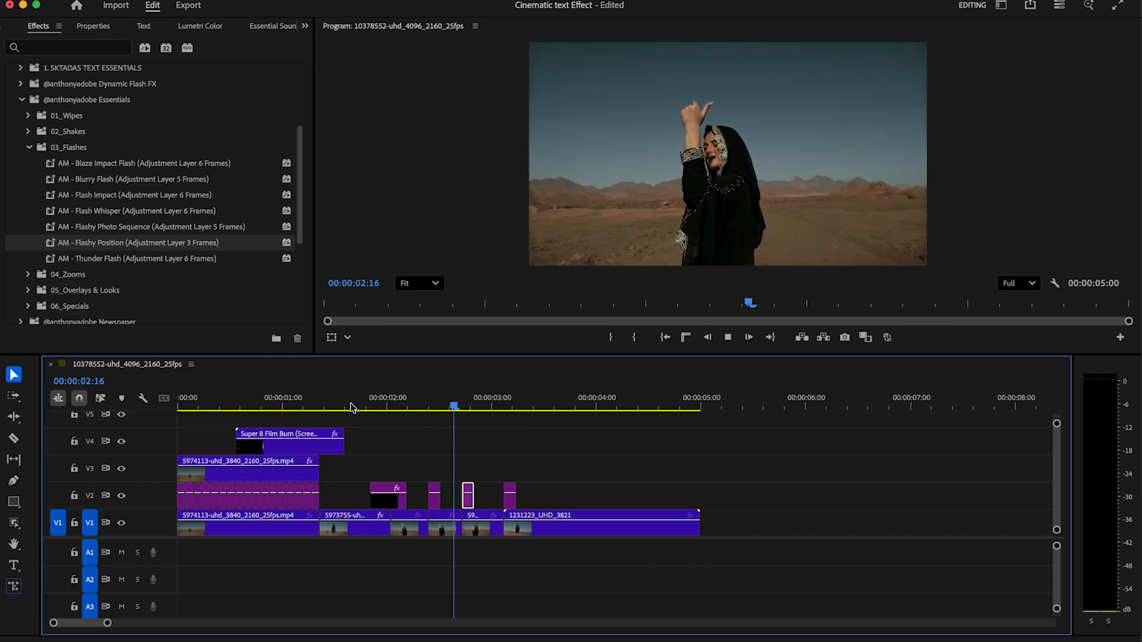
pyautogui.press('space')
# Alt-drag a duplicate of the 1231223_UHD_3821 shot from V1 up onto V3
pyautogui.click(566, 530)
pyautogui.moveTo(566, 530); pyautogui.dragTo(563, 473)
pyautogui.click(15, 522)
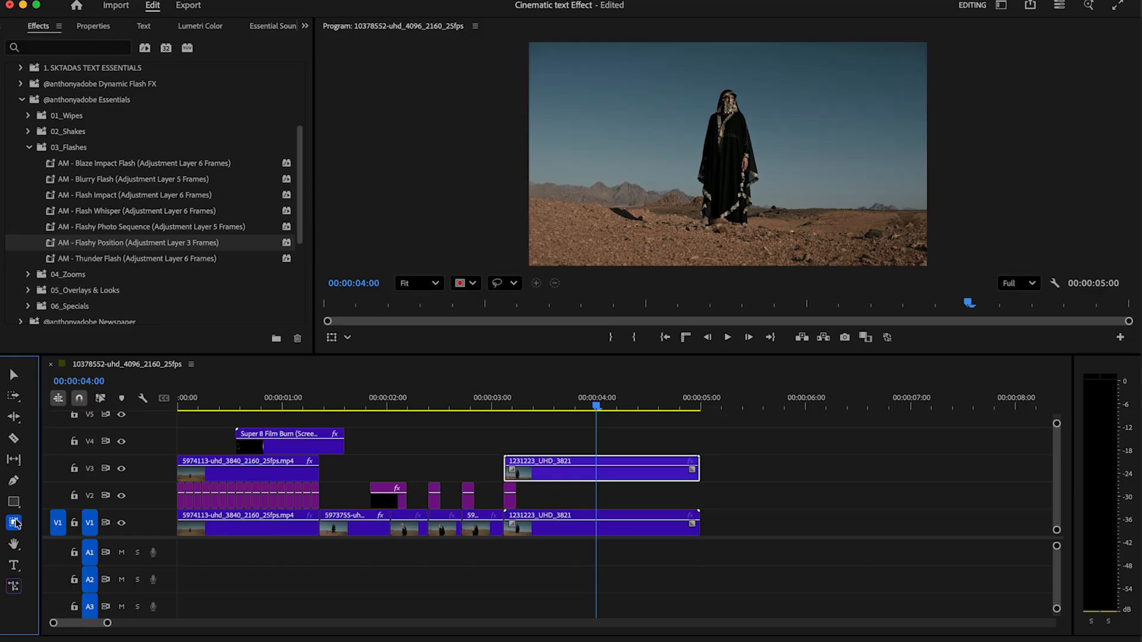
# Object-mask the woman on the upper 1231223_UHD_3821 copy and track the mask backward
pyautogui.click(731, 157)
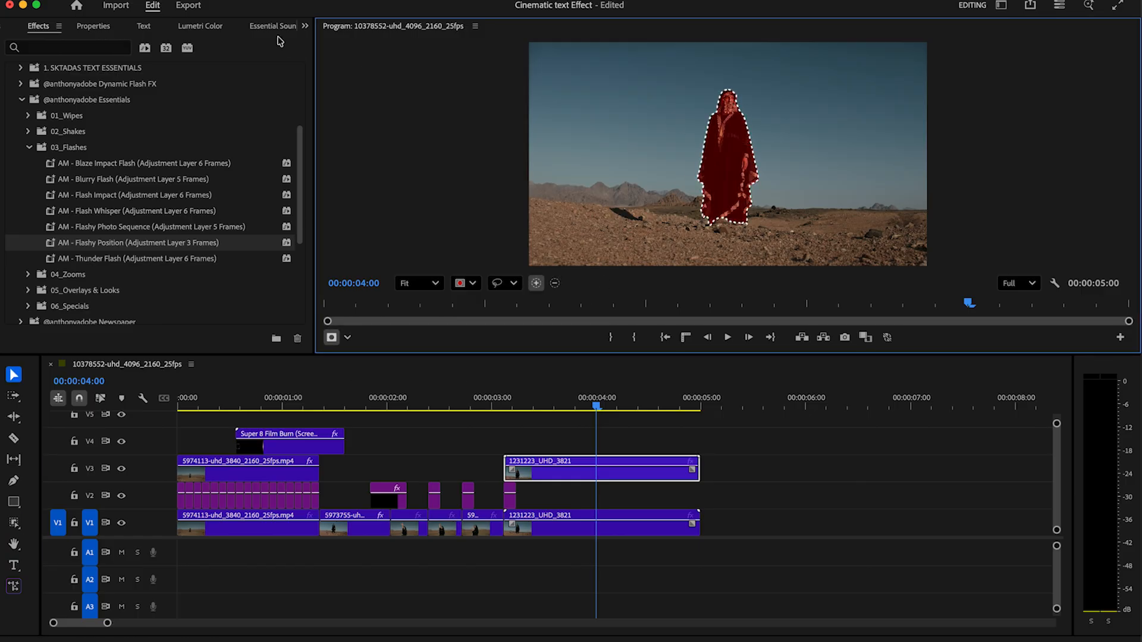
pyautogui.click(304, 26)
pyautogui.click(333, 46)
pyautogui.click(132, 108)
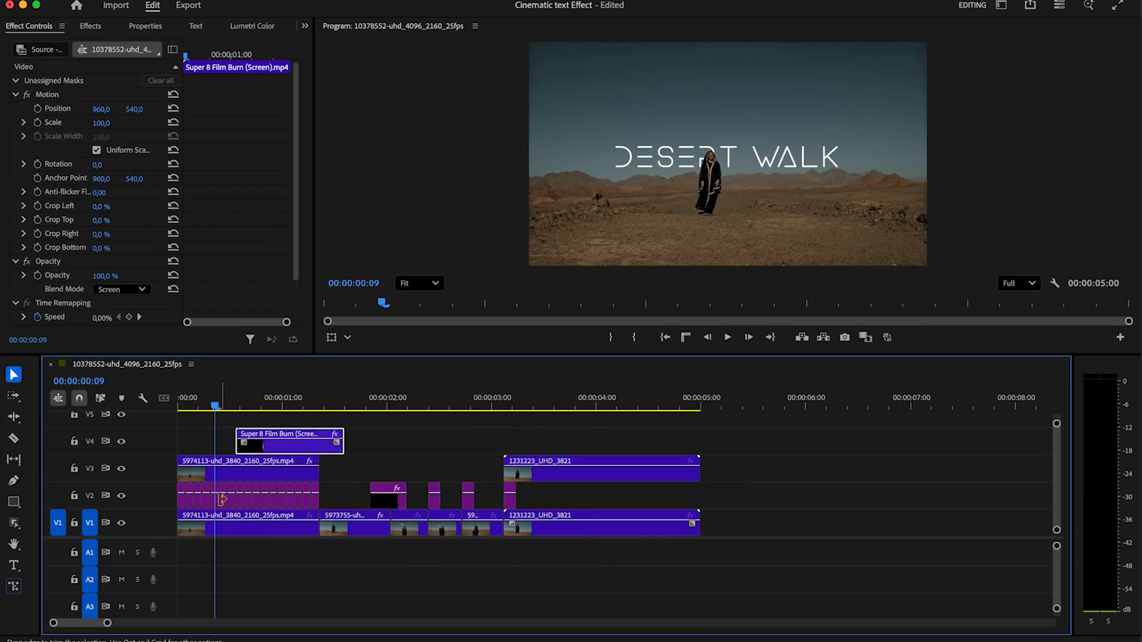
# Move the DESERT WALK title clip onto V3 beneath the second shot
pyautogui.click(216, 504)
pyautogui.moveTo(215, 504); pyautogui.dragTo(544, 441)
pyautogui.moveTo(544, 506); pyautogui.dragTo(699, 470)
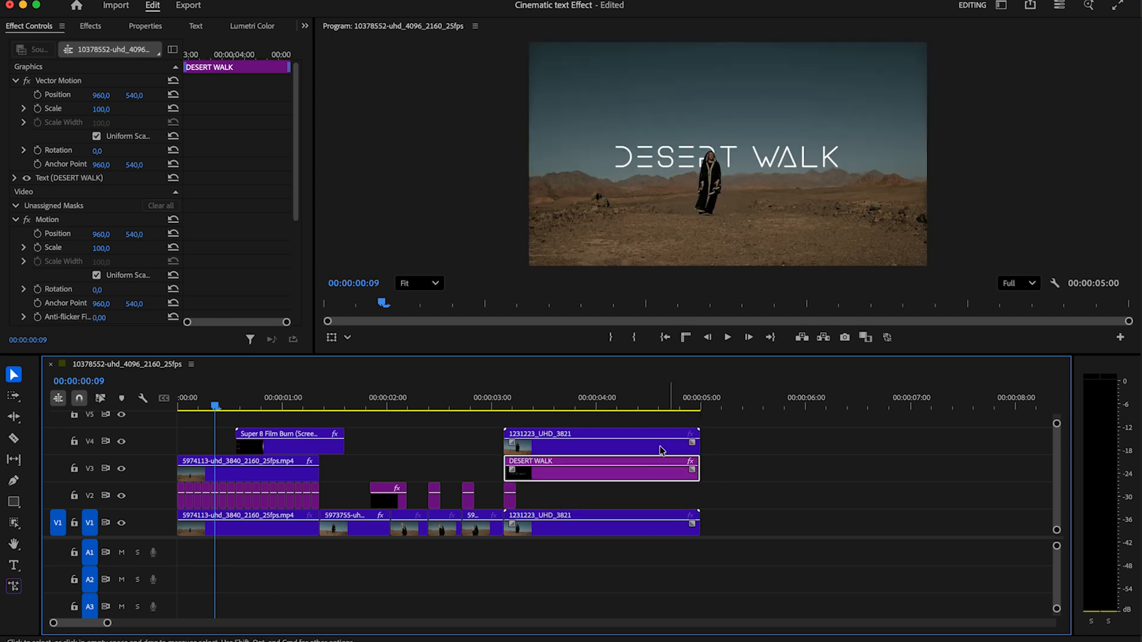
# Extend the title to the shot's end and apply the figure mask to the V4 shot's Opacity
pyautogui.click(599, 403)
pyautogui.click(580, 403)
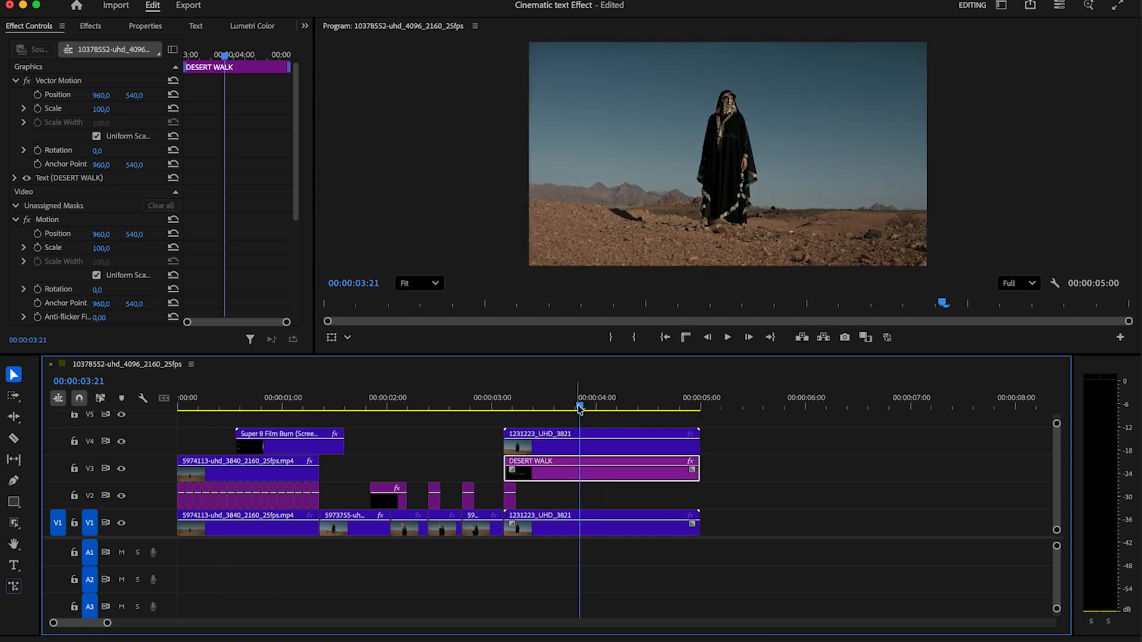
pyautogui.click(534, 446)
pyautogui.moveTo(65, 98); pyautogui.dragTo(64, 243)
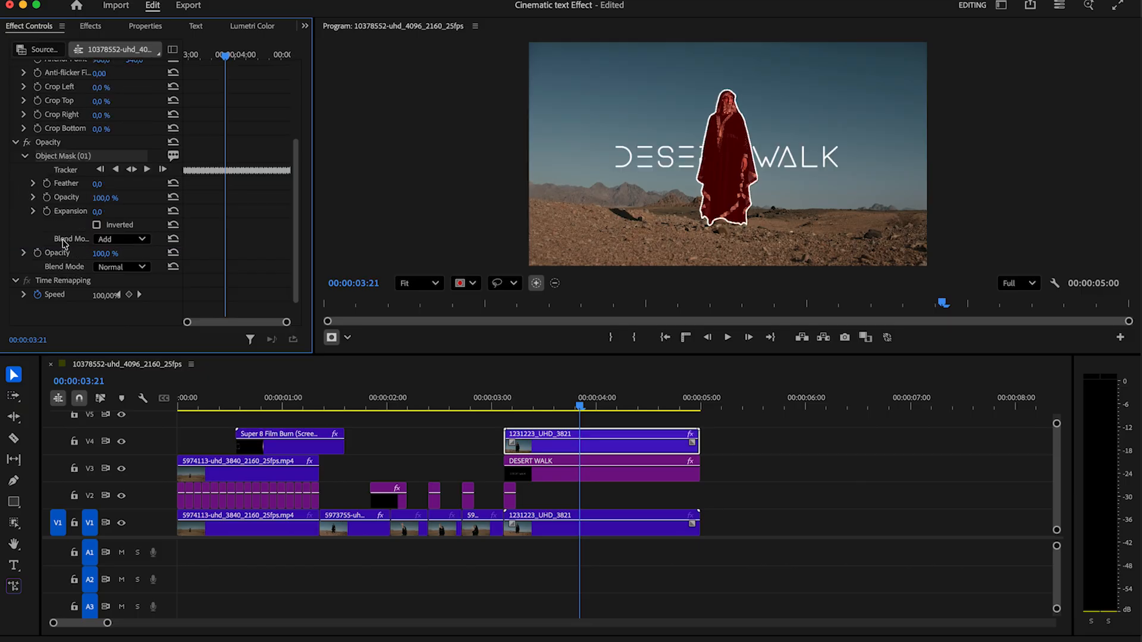
# Set the DESERT WALK text to font size 174 and centre it horizontally at X 303.8
pyautogui.click(601, 475)
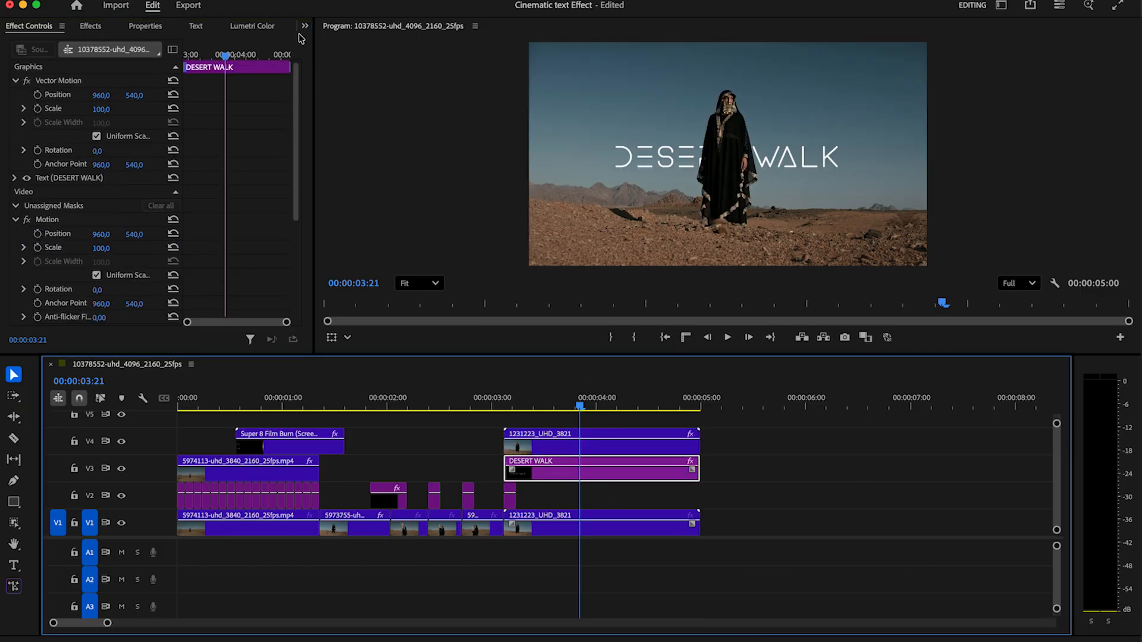
pyautogui.click(146, 26)
pyautogui.click(83, 82)
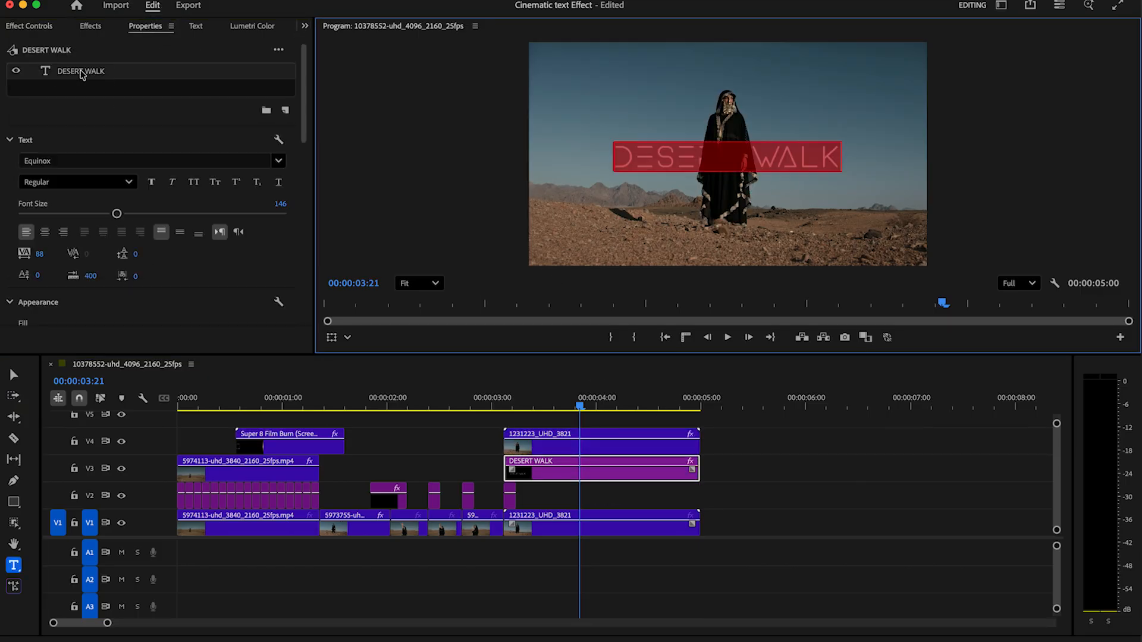
pyautogui.moveTo(113, 214); pyautogui.dragTo(149, 209)
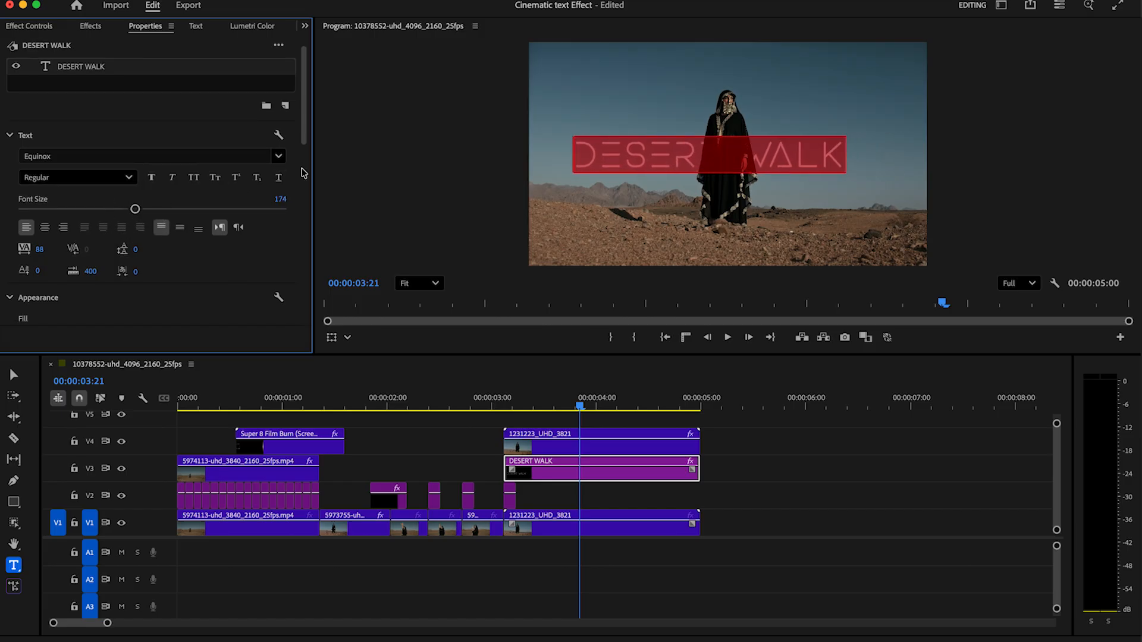
pyautogui.scroll(-10, 277, 191)
pyautogui.click(156, 207)
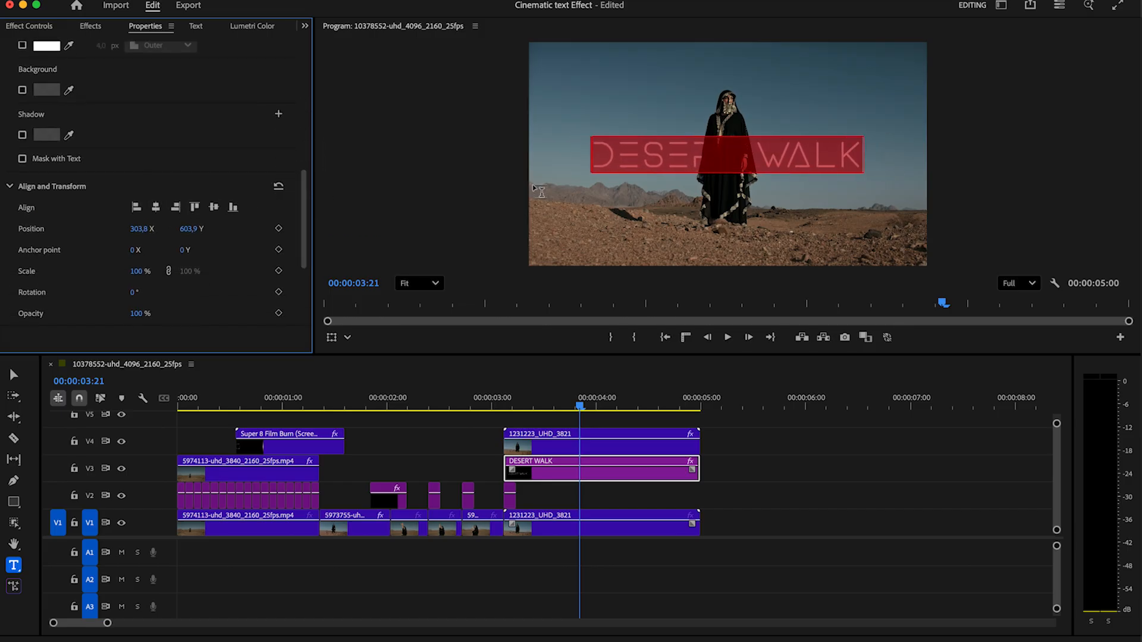
# Play back the title shot, then scrub back through the film-burn section to 0:15
pyautogui.click(503, 407)
pyautogui.press('space')
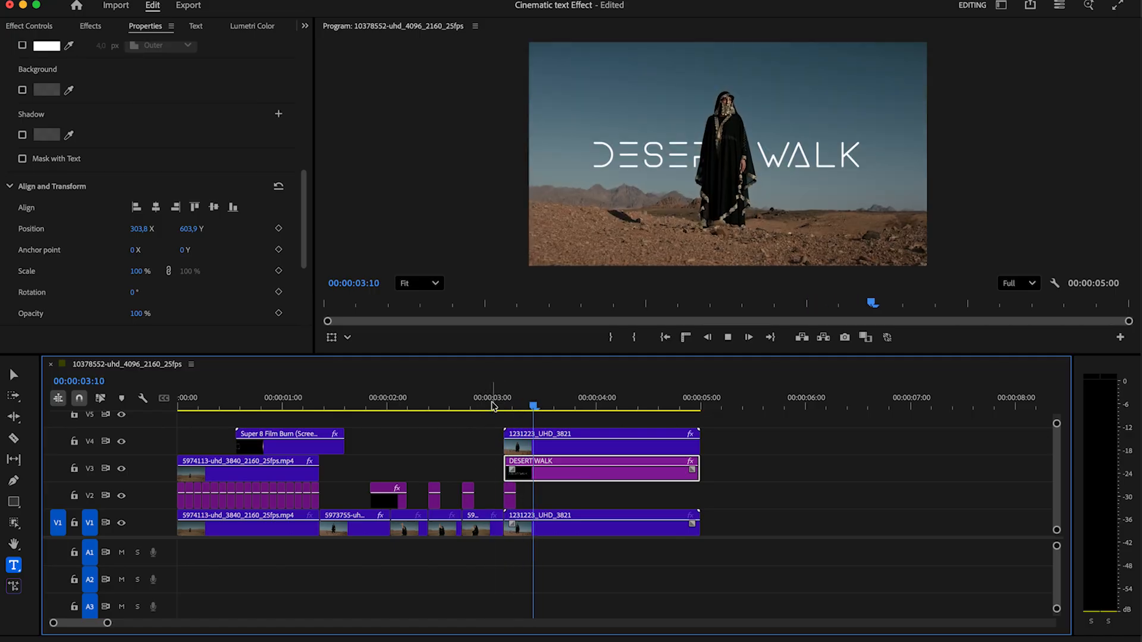
pyautogui.press('space')
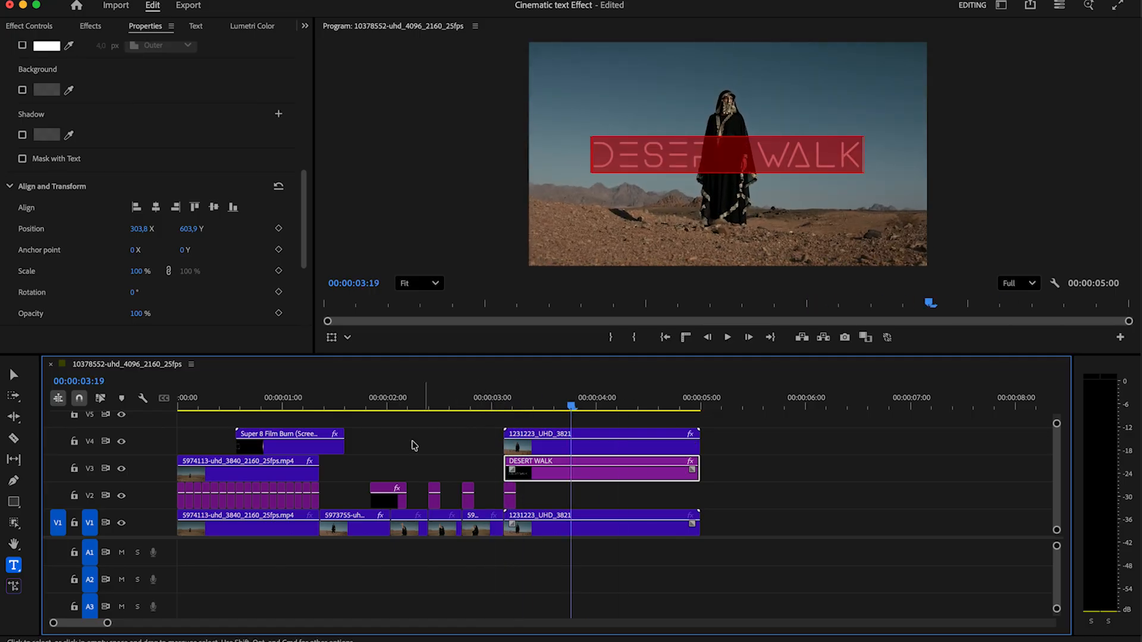
pyautogui.click(316, 393)
pyautogui.moveTo(315, 405)
pyautogui.mouseDown()
pyautogui.moveTo(241, 409)
pyautogui.moveTo(298, 418)
pyautogui.moveTo(282, 419)
pyautogui.mouseUp()
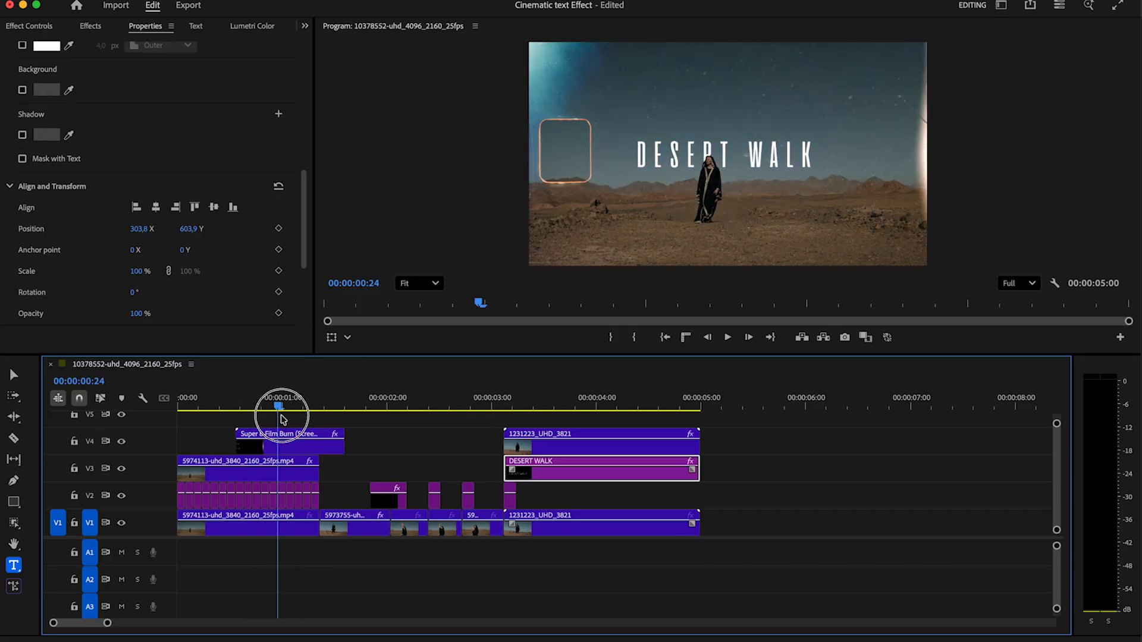
# Cut the Super 8 Film Burn clip at the playhead and place a piece on V5 near 3:00
pyautogui.click(280, 441)
pyautogui.press('v')
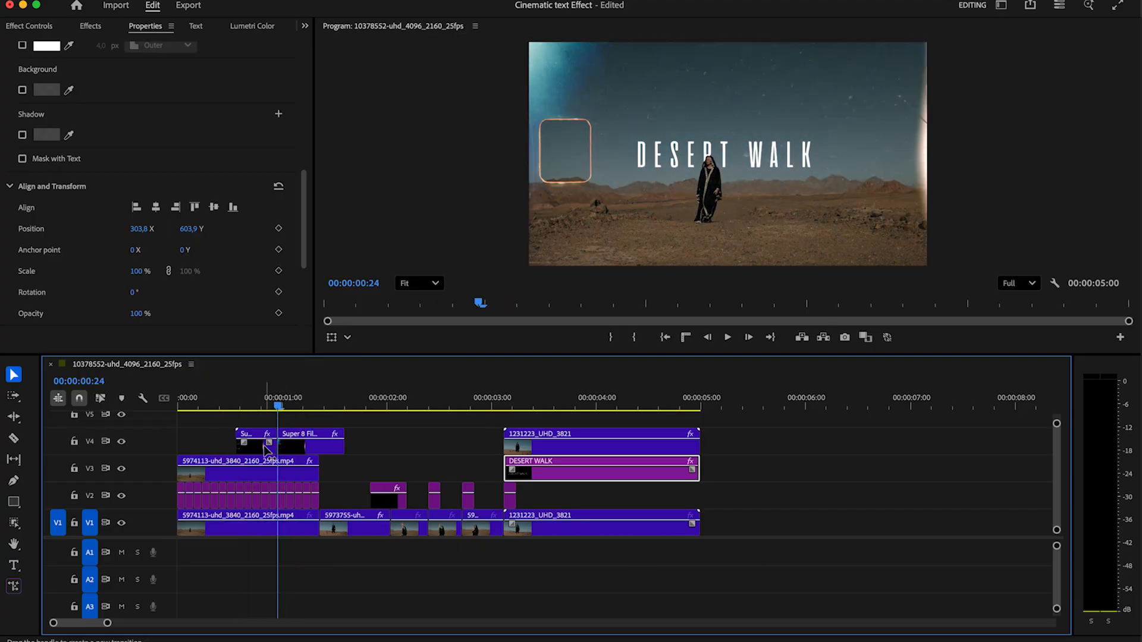
pyautogui.moveTo(258, 446); pyautogui.dragTo(509, 420)
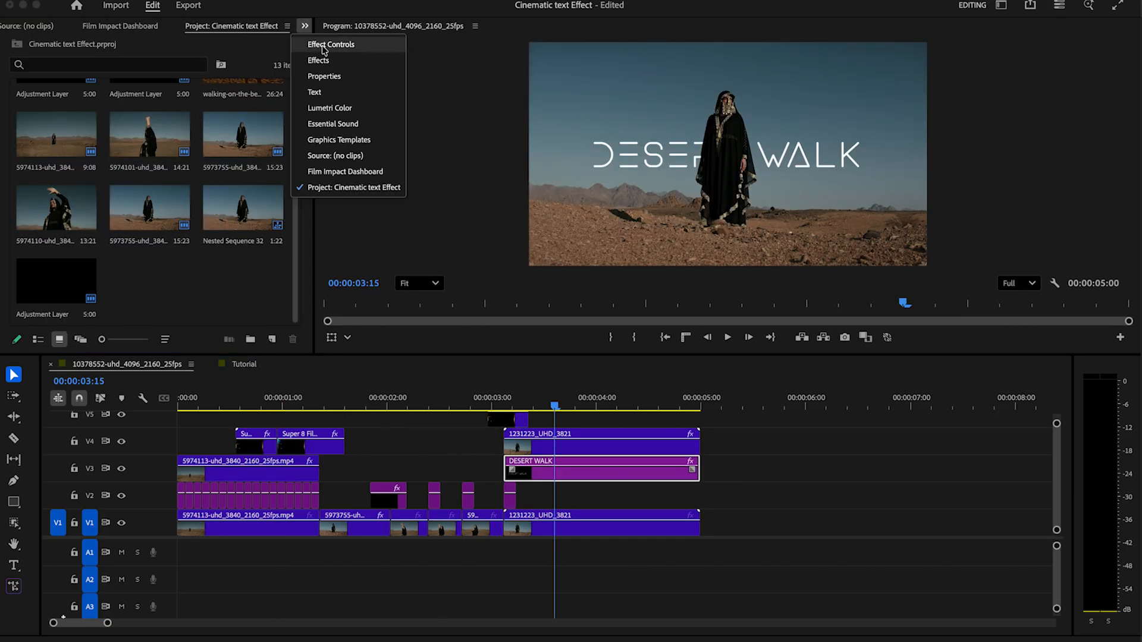
# Keyframe the title's Vector Motion Scale from 100 at the clip start to 107 at 3:17
pyautogui.click(326, 46)
pyautogui.moveTo(211, 69); pyautogui.dragTo(173, 59)
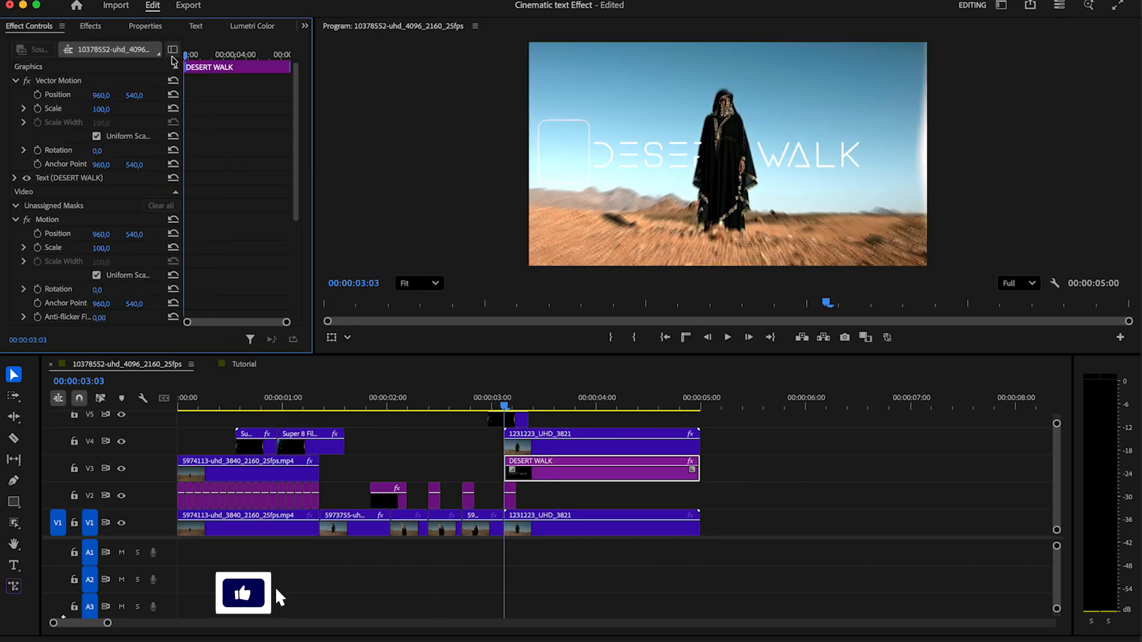
pyautogui.click(38, 109)
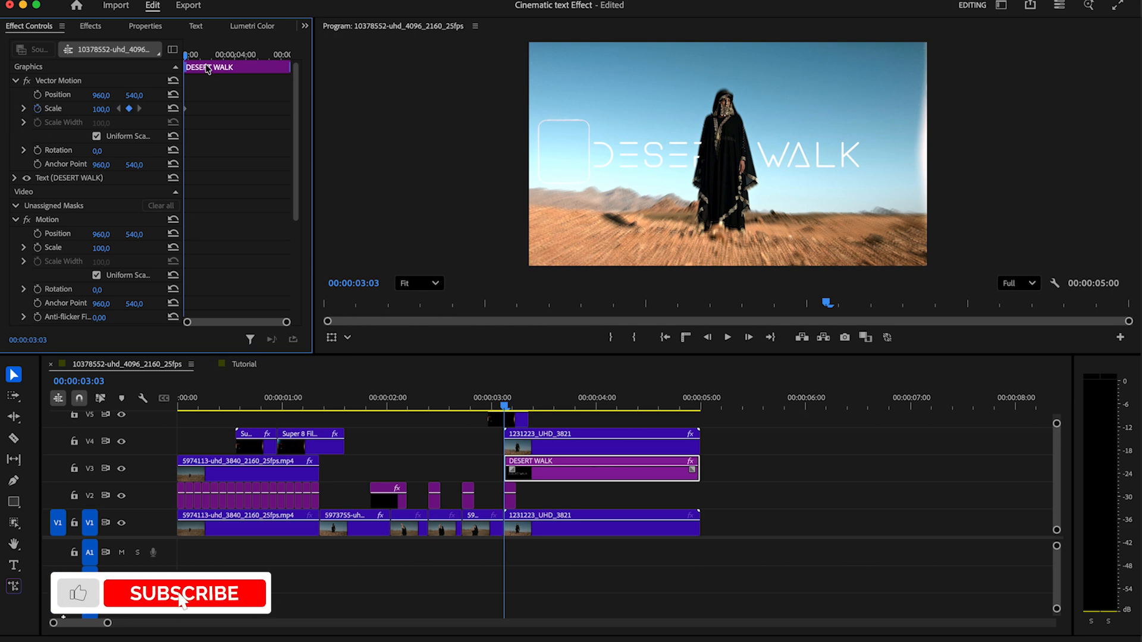
pyautogui.click(216, 56)
pyautogui.moveTo(99, 110); pyautogui.dragTo(301, 123)
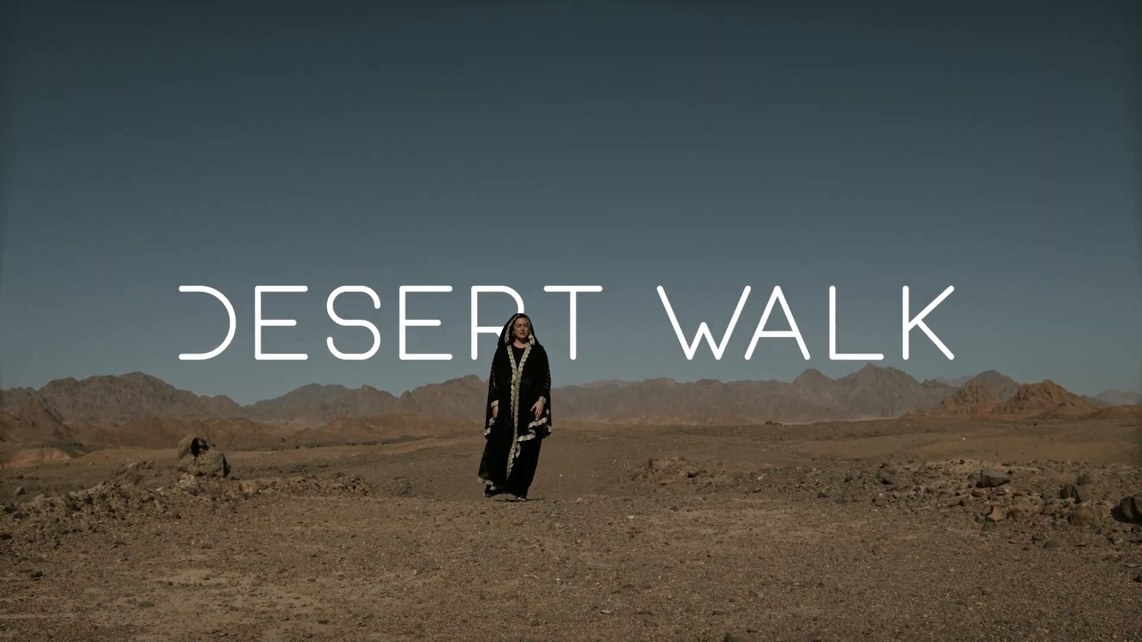